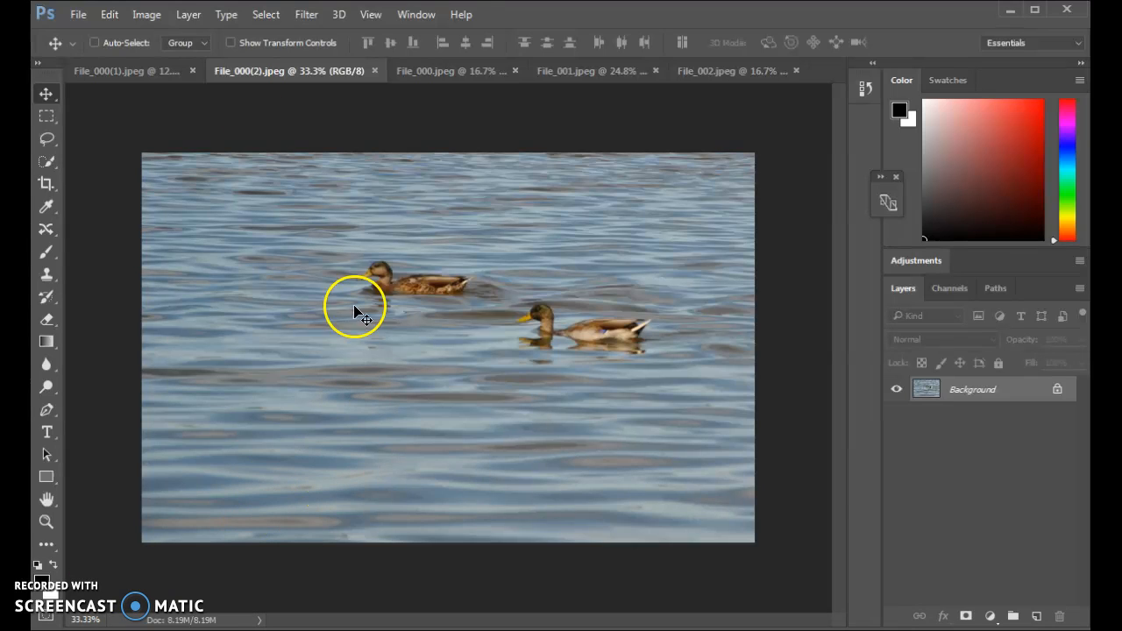
# - Select the foreground duck and its reflection with a loose freehand lasso outline that includes some surrounding water
pyautogui.click(47, 142)
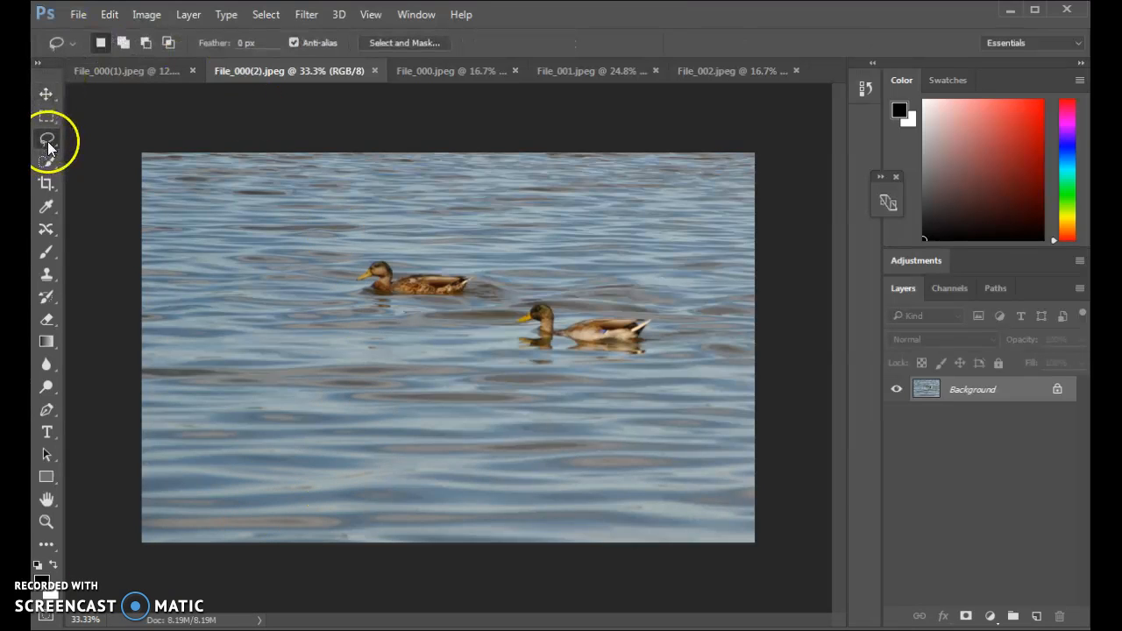
pyautogui.moveTo(652, 286)
pyautogui.mouseDown()
pyautogui.moveTo(525, 305)
pyautogui.moveTo(493, 338)
pyautogui.moveTo(509, 368)
pyautogui.moveTo(629, 399)
pyautogui.moveTo(688, 356)
pyautogui.moveTo(654, 285)
pyautogui.mouseUp()
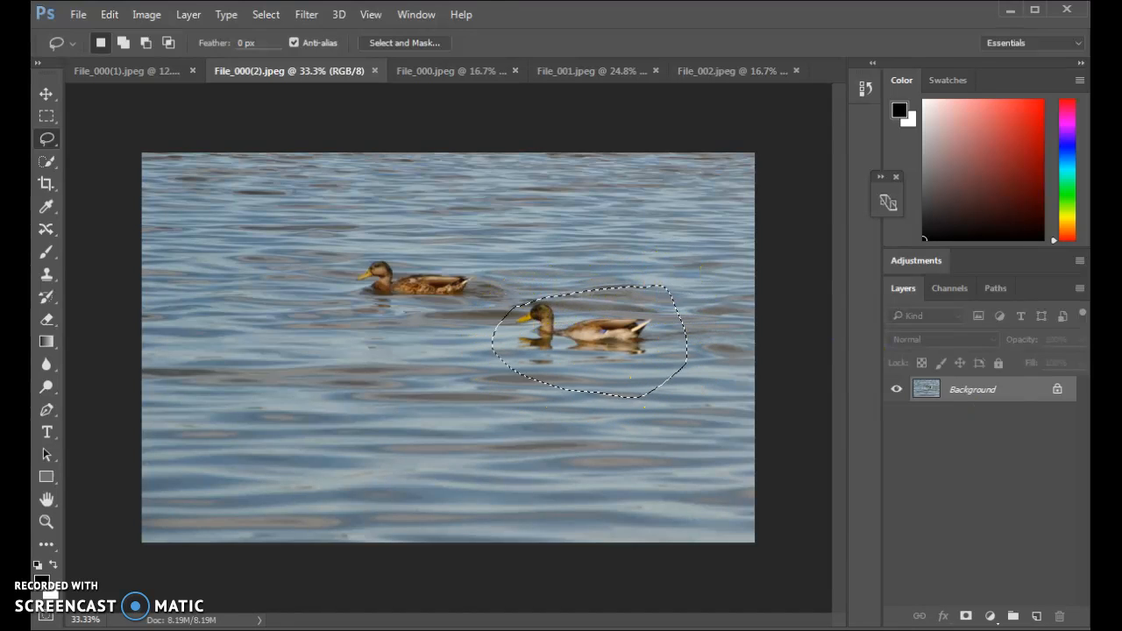
pyautogui.moveTo(643, 388); pyautogui.dragTo(637, 369)
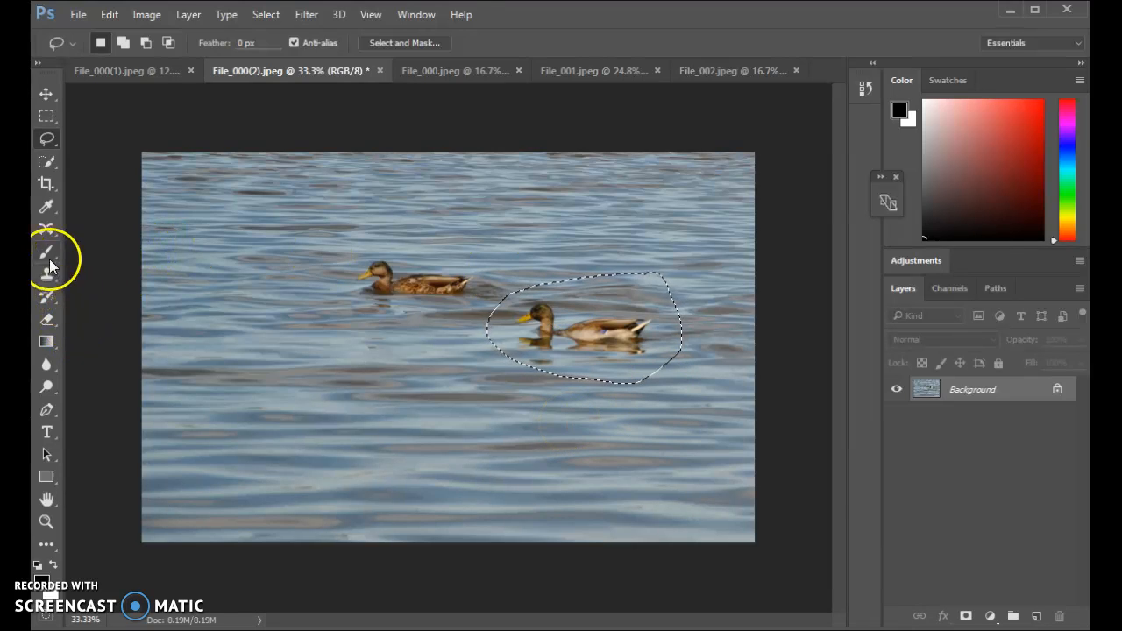
# - Use Content-Aware Move to relocate the selected duck to the water below and left of the other duck, and deselect it
pyautogui.click(38, 233)
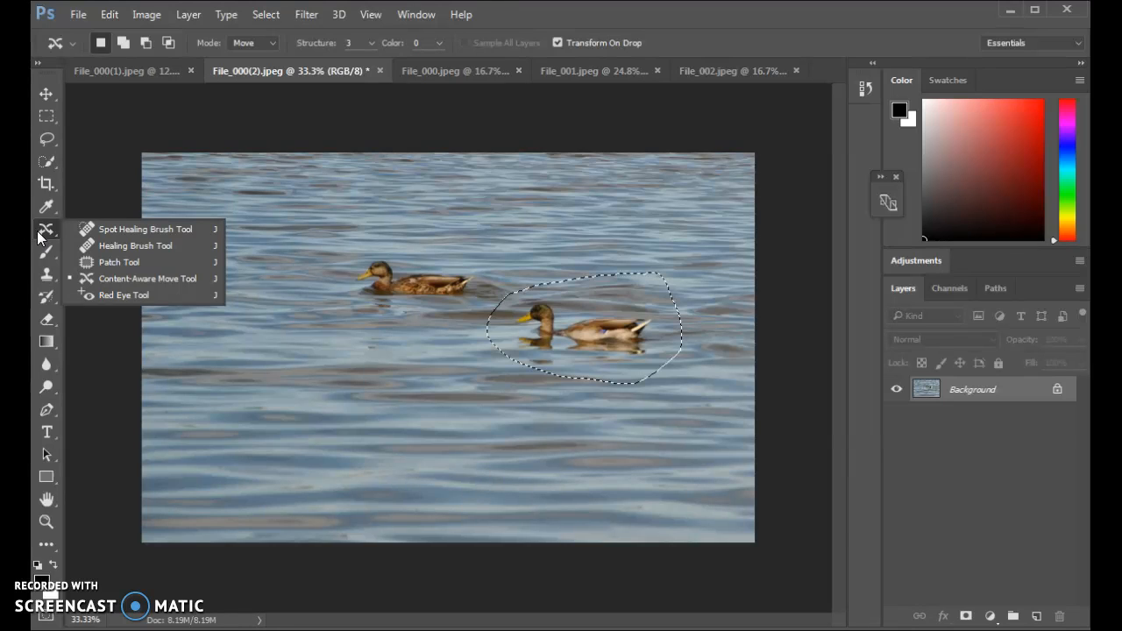
pyautogui.click(153, 278)
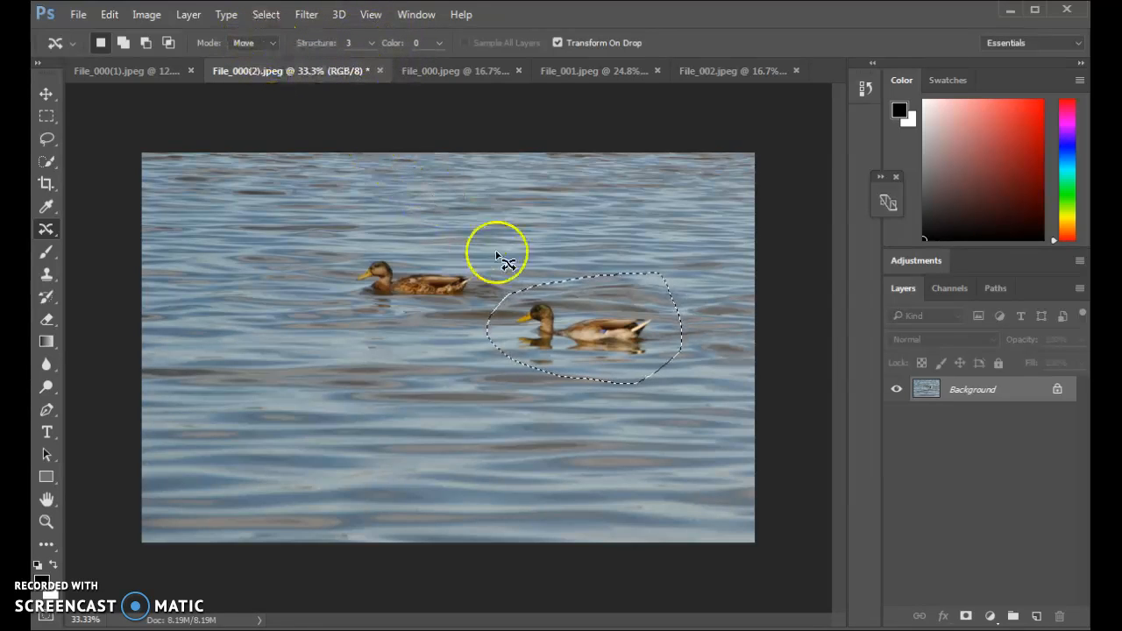
pyautogui.moveTo(636, 343); pyautogui.dragTo(402, 380)
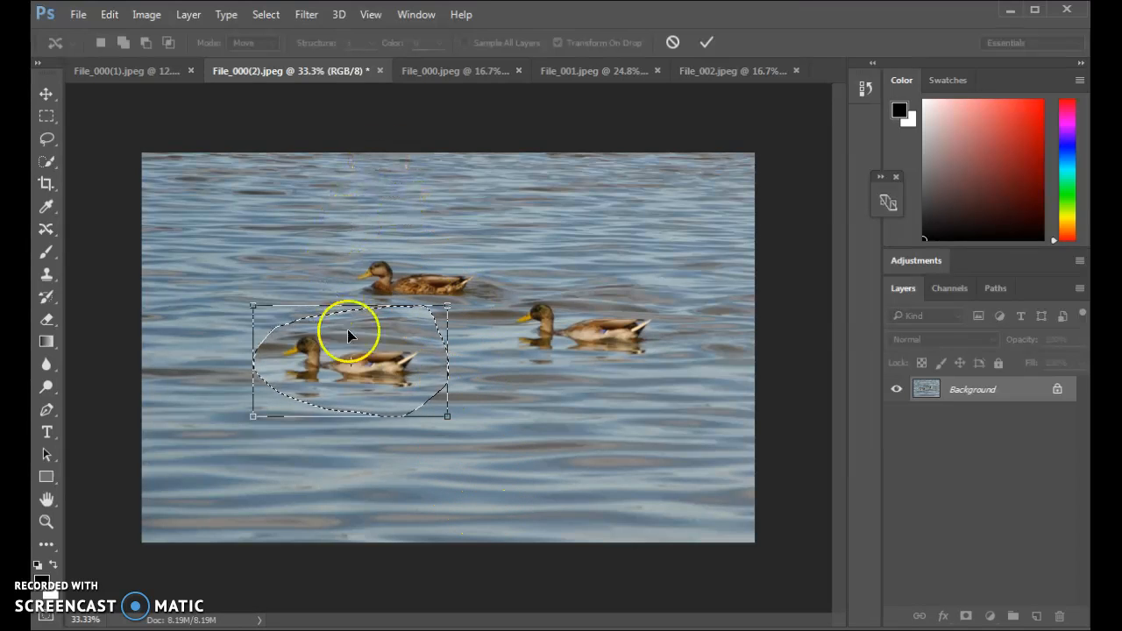
pyautogui.click(706, 43)
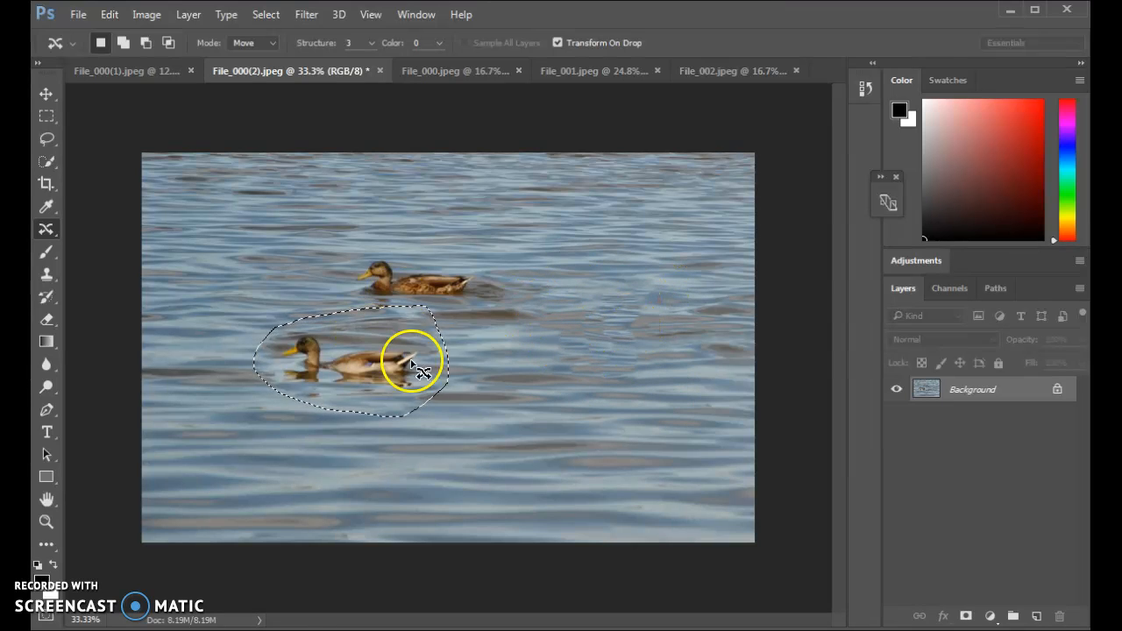
pyautogui.hotkey('ctrl', 'd')
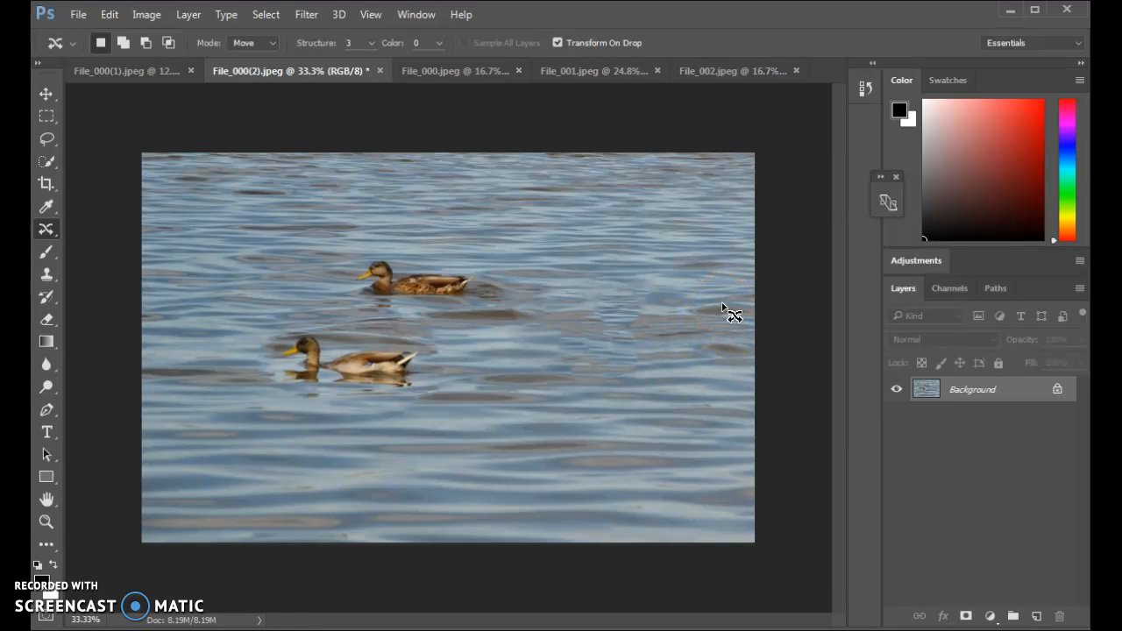
# - Add a new empty layer above the Background for Clone Stamp retouching, keeping the sampling at Current & Below
pyautogui.hotkey('ctrl', '+')
pyautogui.hotkey('ctrl', '+')
pyautogui.moveTo(669, 311); pyautogui.dragTo(383, 326)
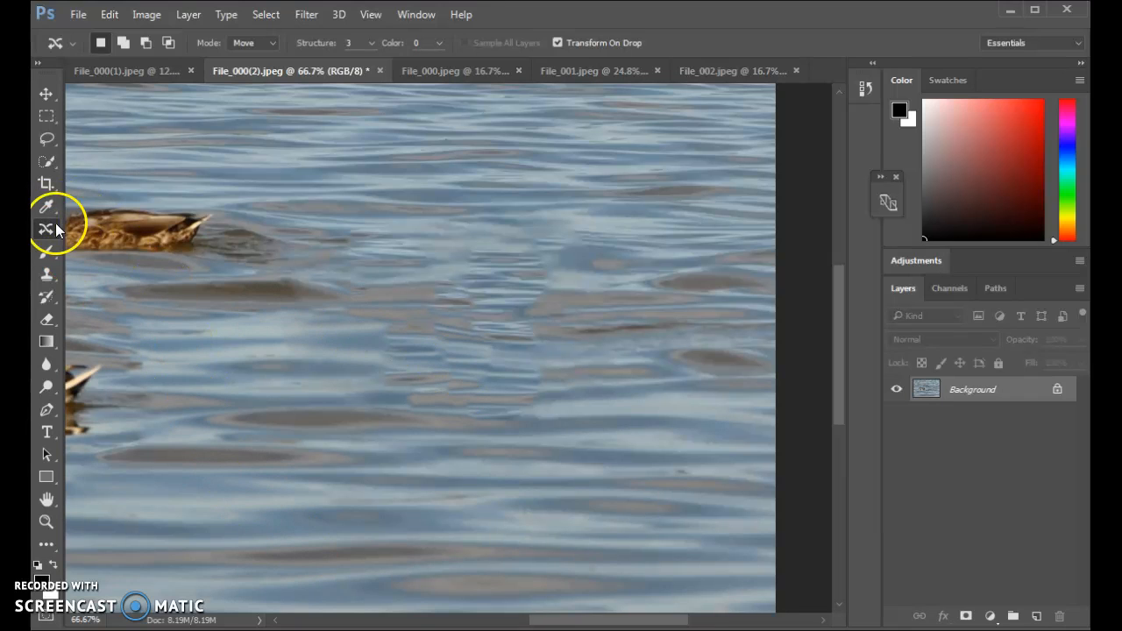
pyautogui.click(47, 274)
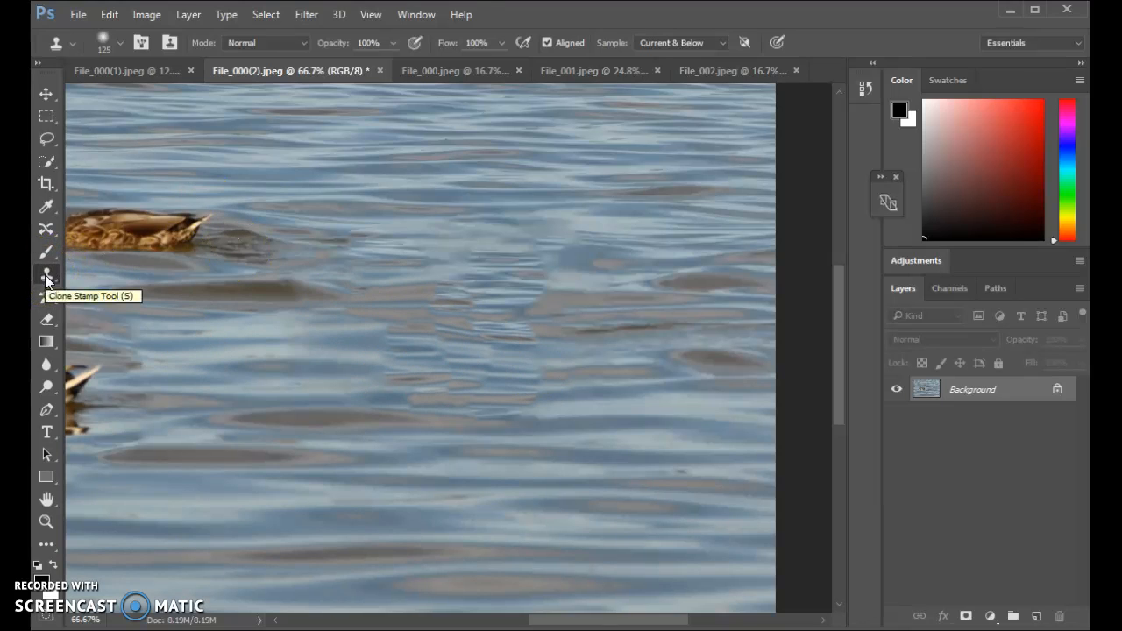
pyautogui.click(1038, 616)
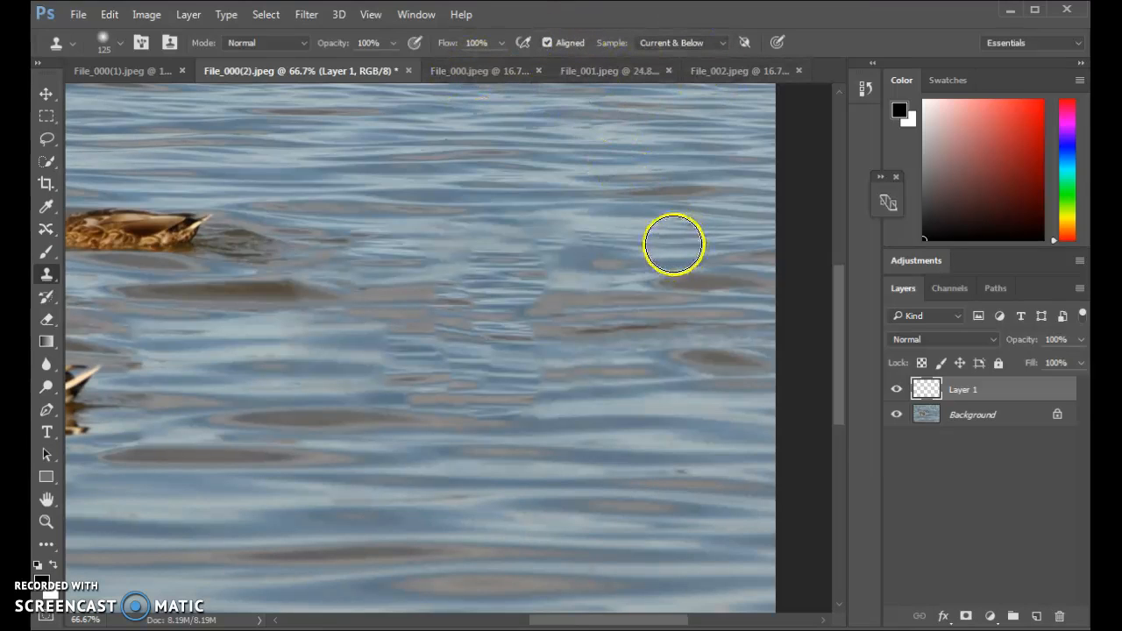
pyautogui.click(676, 41)
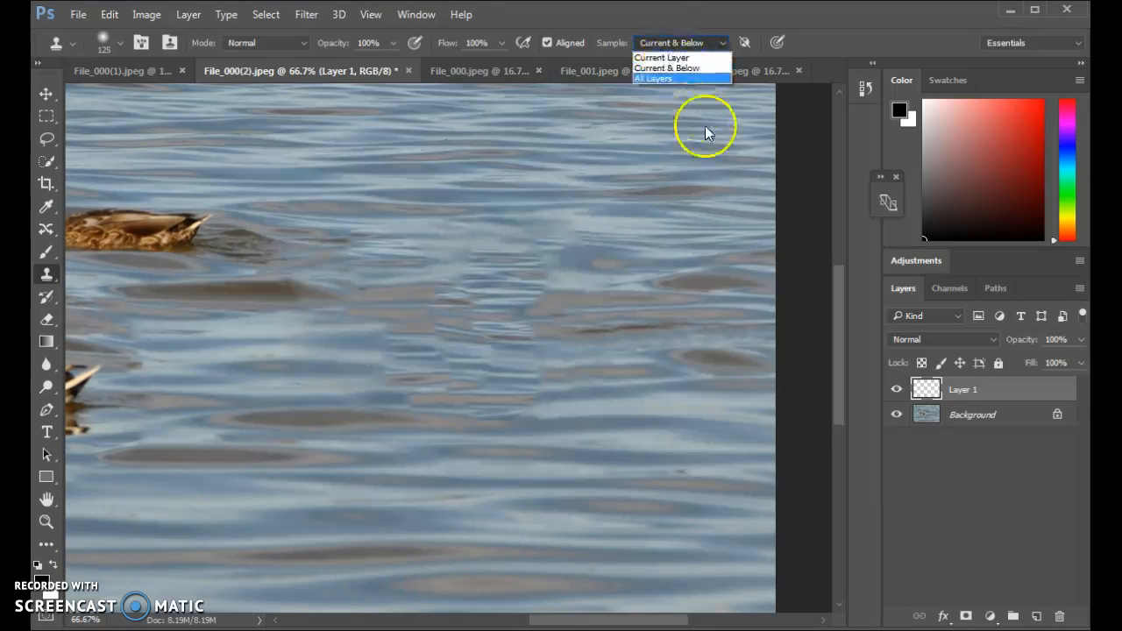
pyautogui.click(1014, 523)
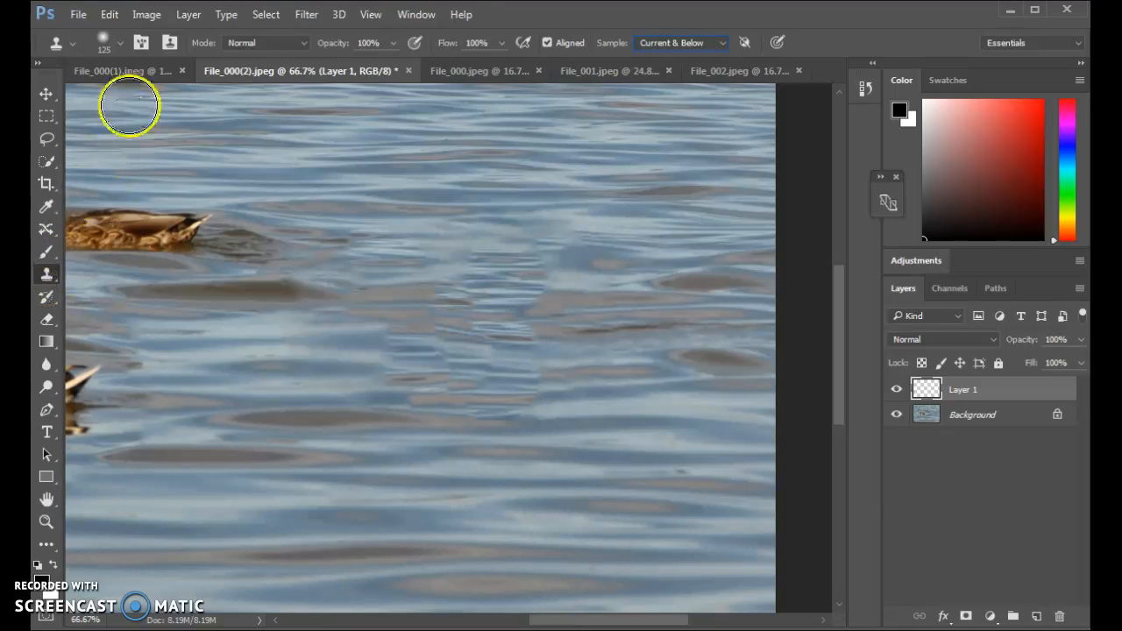
# - Clone clean water over the distorted ripples at the duck's former position with a soft 125 px Clone Stamp brush at 0% hardness
pyautogui.click(106, 40)
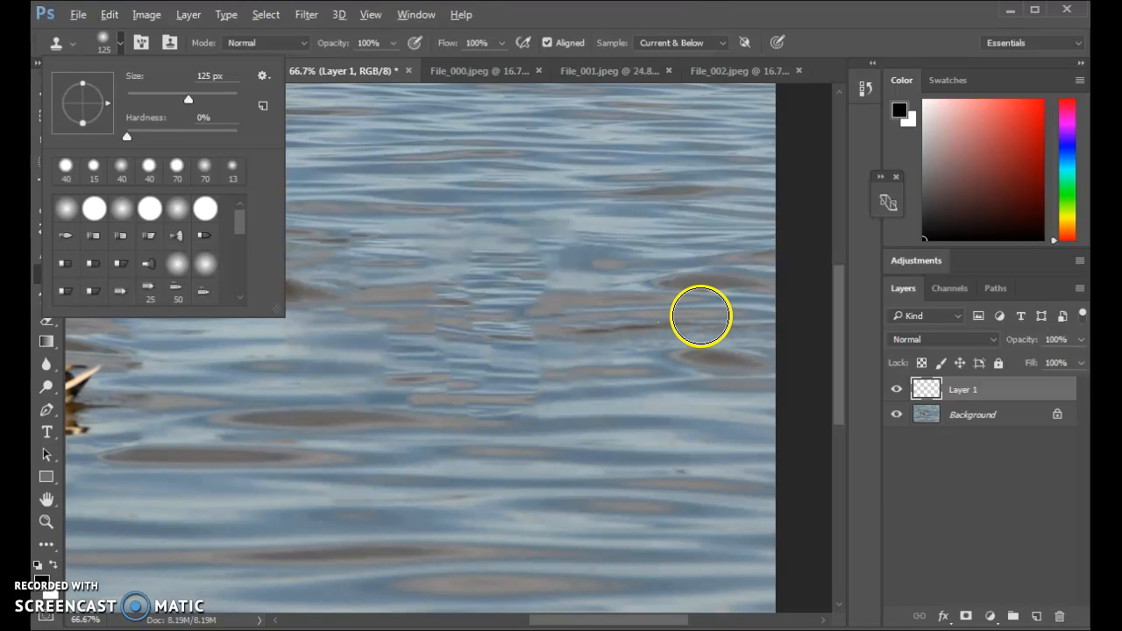
pyautogui.click(664, 14)
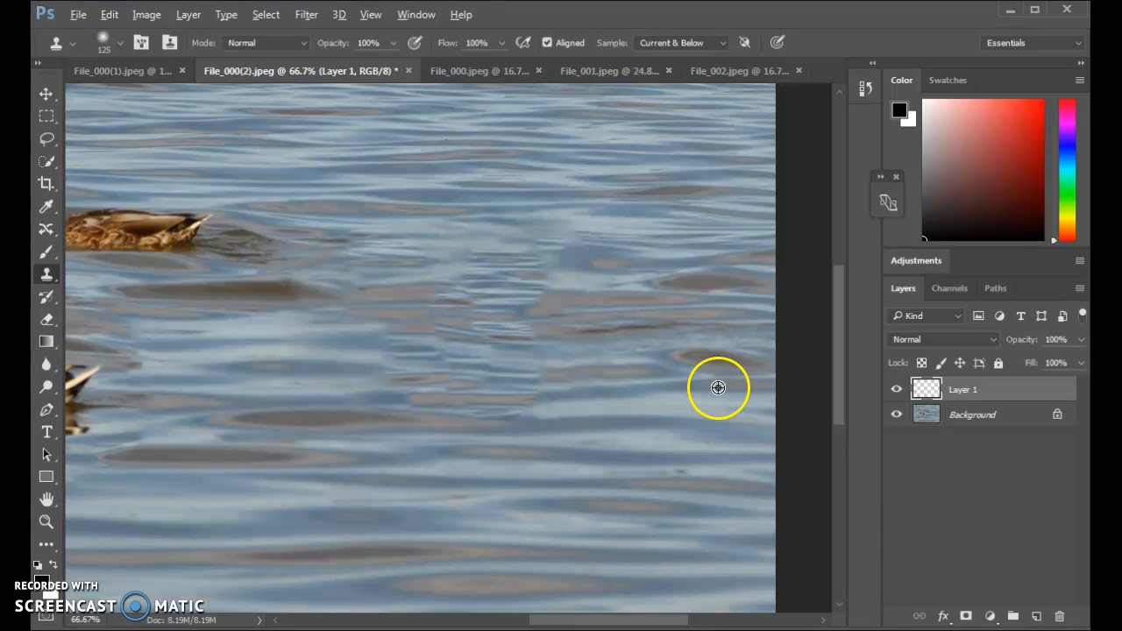
pyautogui.moveTo(537, 386)
pyautogui.mouseDown()
pyautogui.moveTo(430, 376)
pyautogui.moveTo(464, 325)
pyautogui.moveTo(456, 261)
pyautogui.moveTo(521, 254)
pyautogui.moveTo(331, 321)
pyautogui.moveTo(429, 328)
pyautogui.moveTo(351, 371)
pyautogui.moveTo(431, 373)
pyautogui.moveTo(301, 336)
pyautogui.moveTo(258, 339)
pyautogui.moveTo(376, 341)
pyautogui.moveTo(521, 274)
pyautogui.mouseUp()
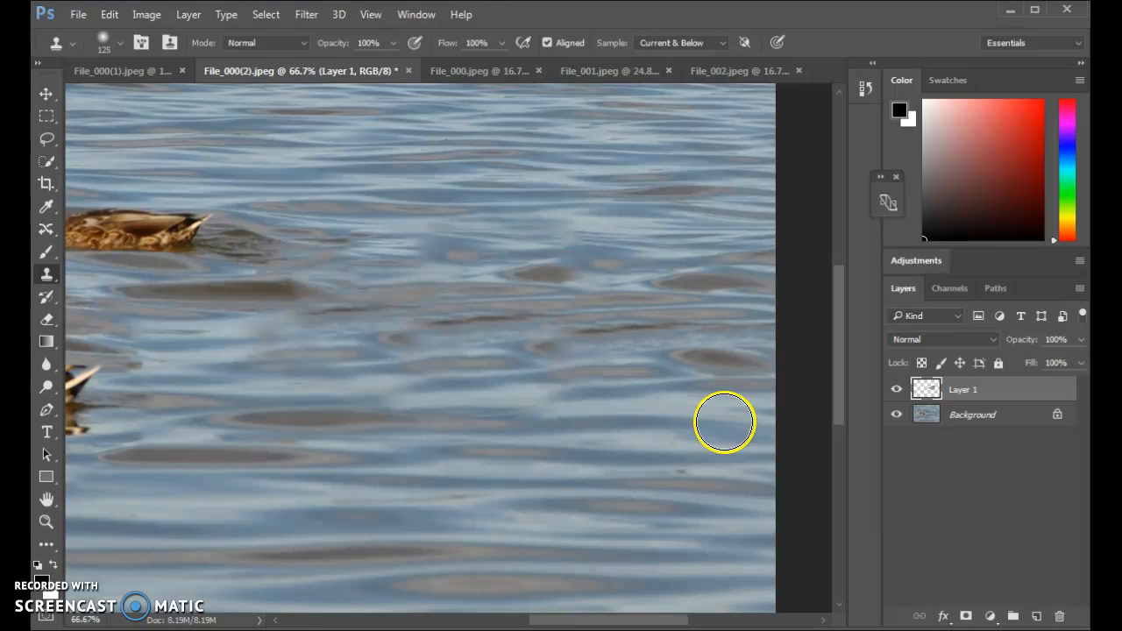
pyautogui.moveTo(592, 398)
pyautogui.mouseDown()
pyautogui.moveTo(687, 146)
pyautogui.moveTo(499, 411)
pyautogui.moveTo(371, 393)
pyautogui.moveTo(695, 443)
pyautogui.moveTo(847, 445)
pyautogui.moveTo(864, 426)
pyautogui.mouseUp()
pyautogui.press('space')
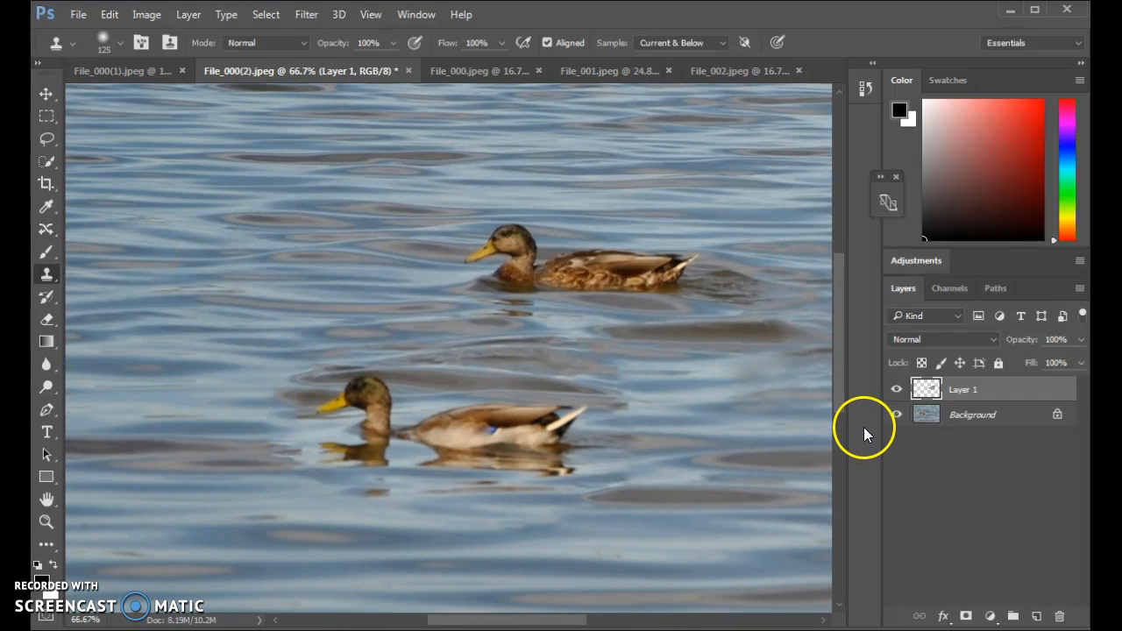
# - In File_000(1).jpeg, select the left window with its frame and sill using a rectangular marquee
pyautogui.click(132, 70)
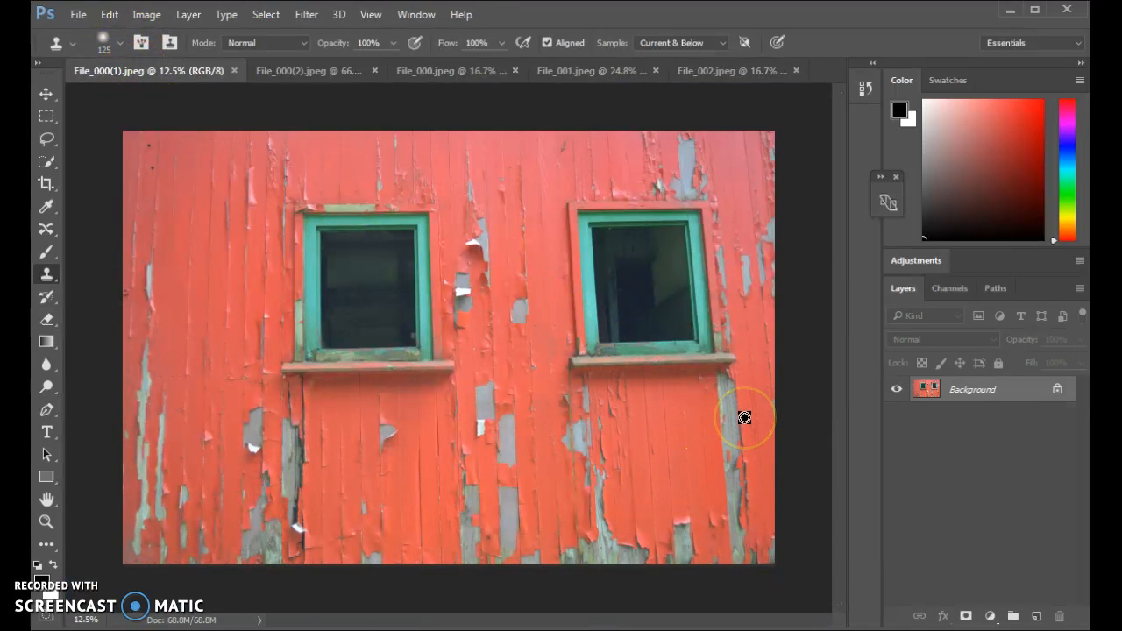
pyautogui.click(47, 114)
pyautogui.moveTo(279, 185); pyautogui.dragTo(461, 396)
pyautogui.moveTo(462, 392); pyautogui.dragTo(461, 392)
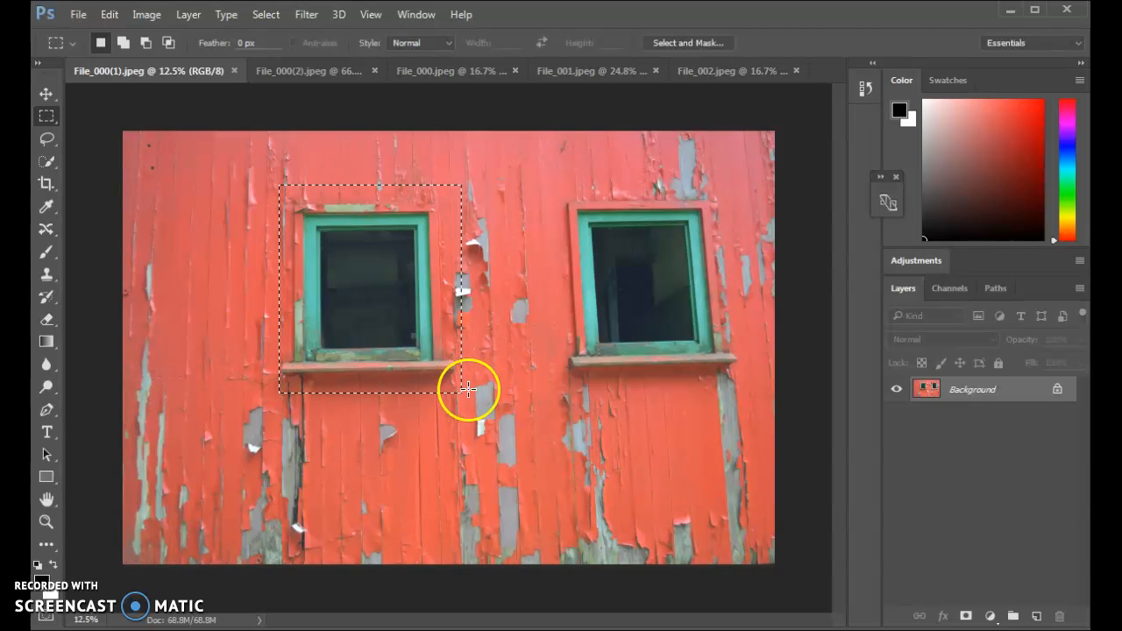
# - Move the selected window down and to the left on the red wall with Content-Aware Move
pyautogui.click(48, 230)
pyautogui.moveTo(394, 283); pyautogui.dragTo(291, 391)
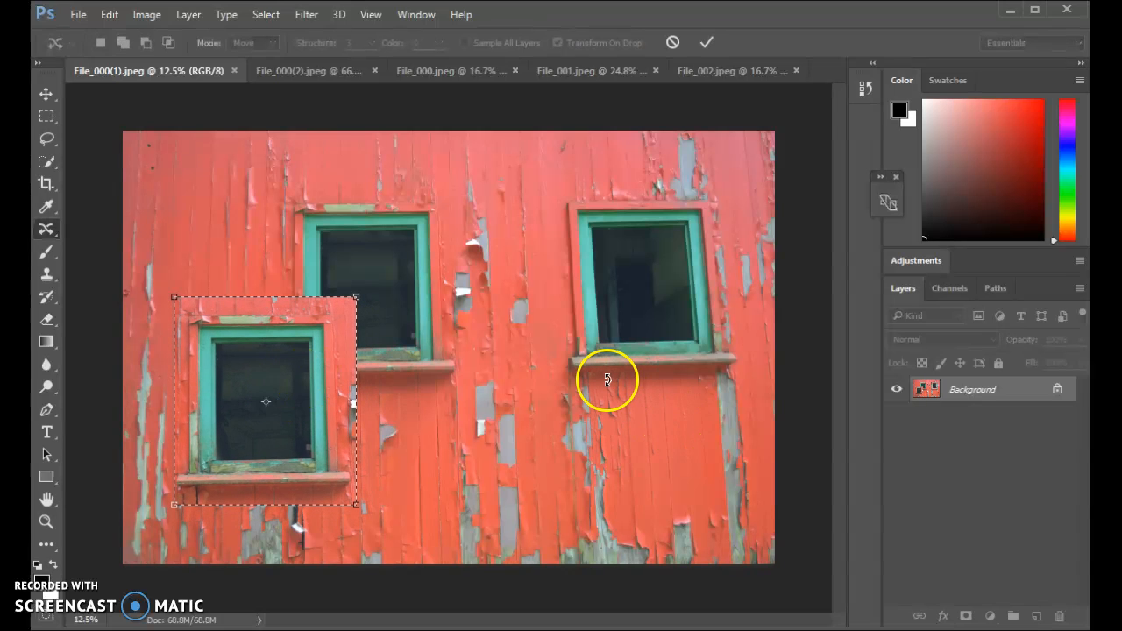
pyautogui.press('Return')
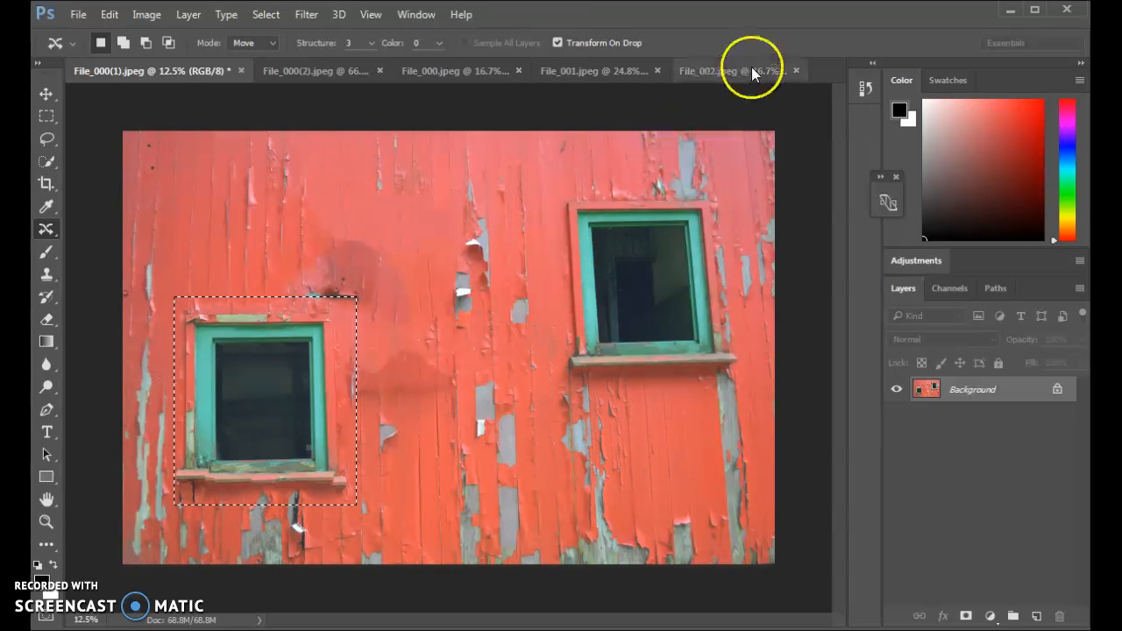
# - Examine the harbour photo File_000.jpeg and the schooner cutout in File_001.jpeg, disabling and re-enabling the schooner's layer mask
pyautogui.click(453, 72)
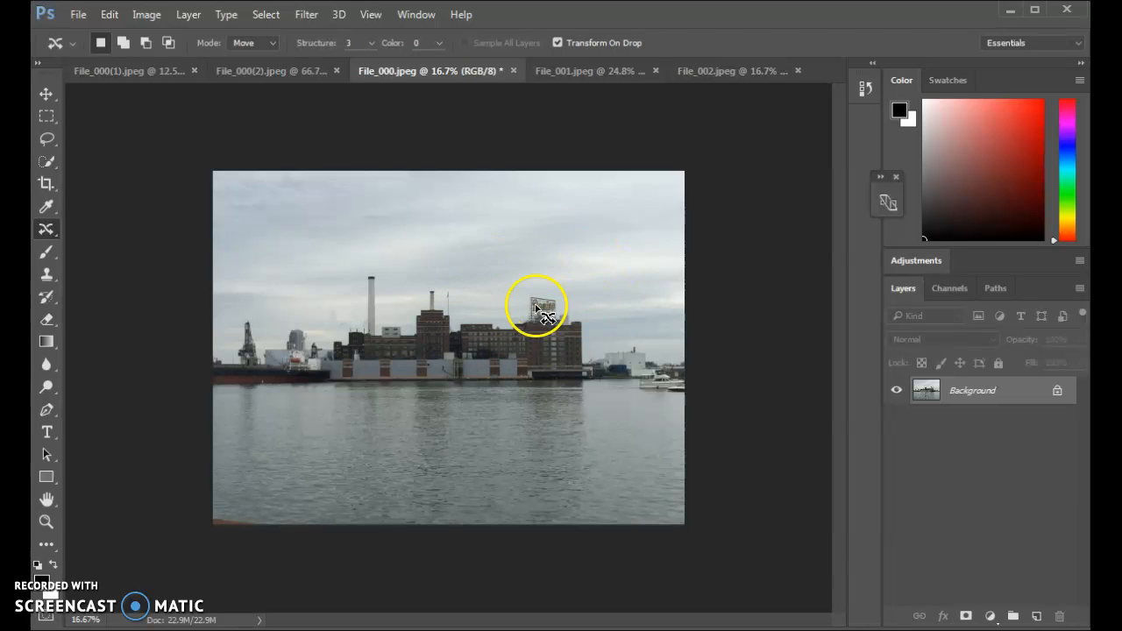
pyautogui.moveTo(552, 296)
pyautogui.mouseDown()
pyautogui.moveTo(564, 313)
pyautogui.moveTo(553, 311)
pyautogui.mouseUp()
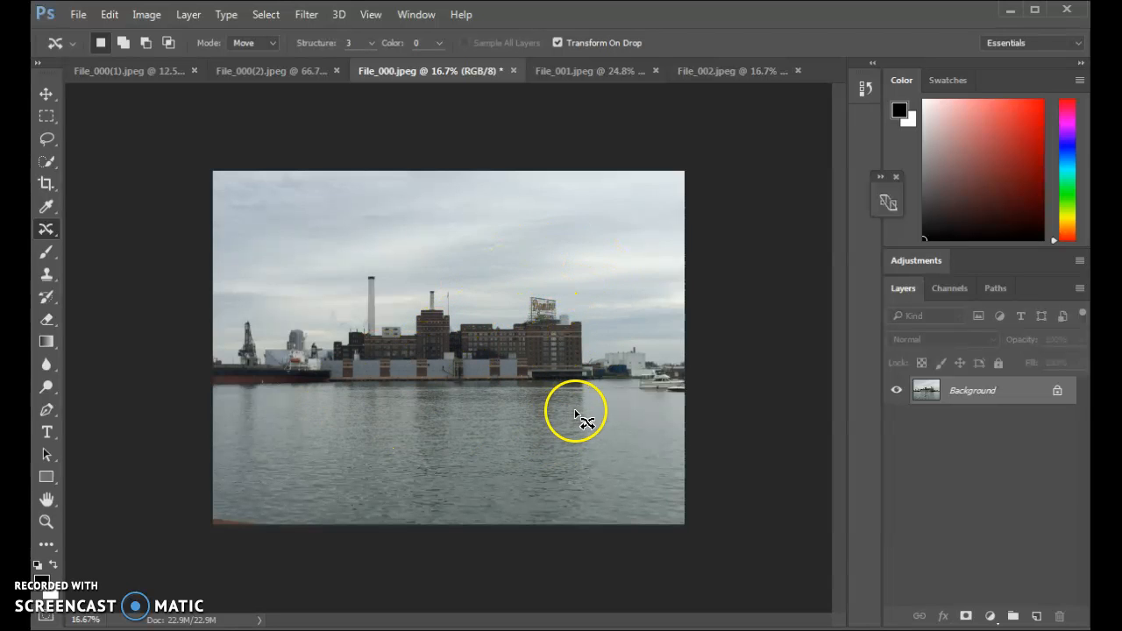
pyautogui.click(562, 73)
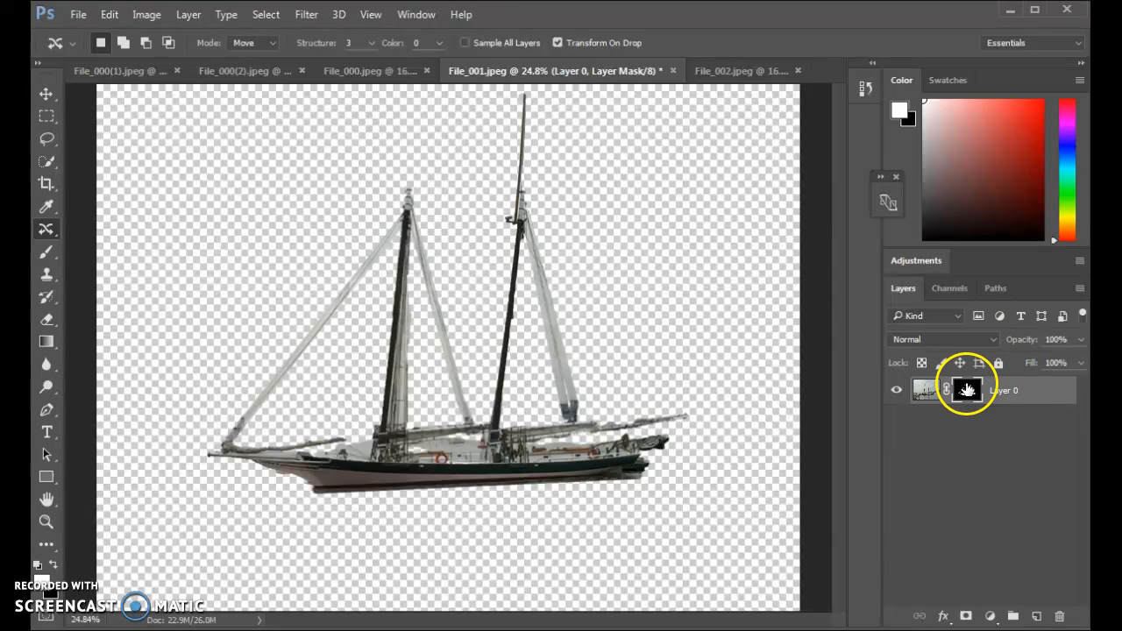
pyautogui.rightClick(969, 390)
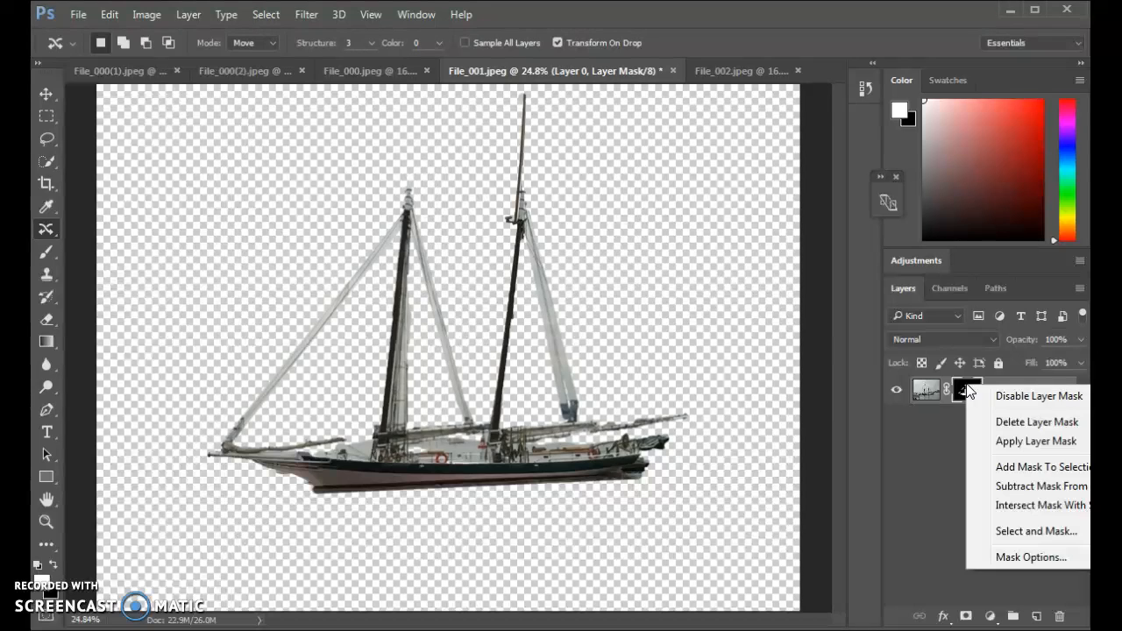
pyautogui.click(1033, 396)
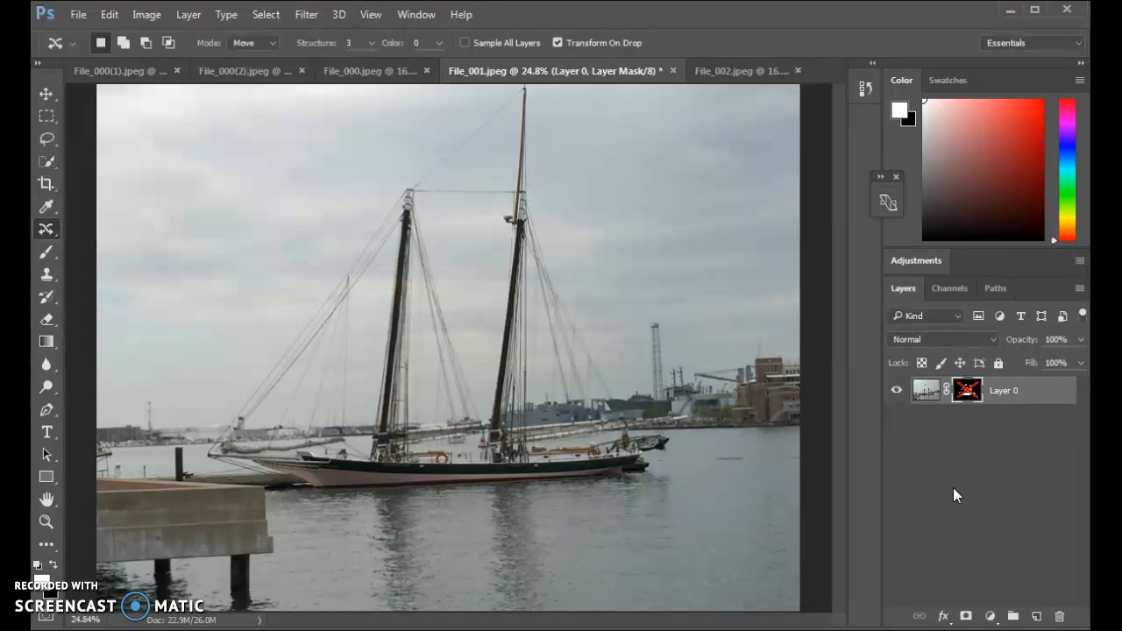
pyautogui.click(967, 390)
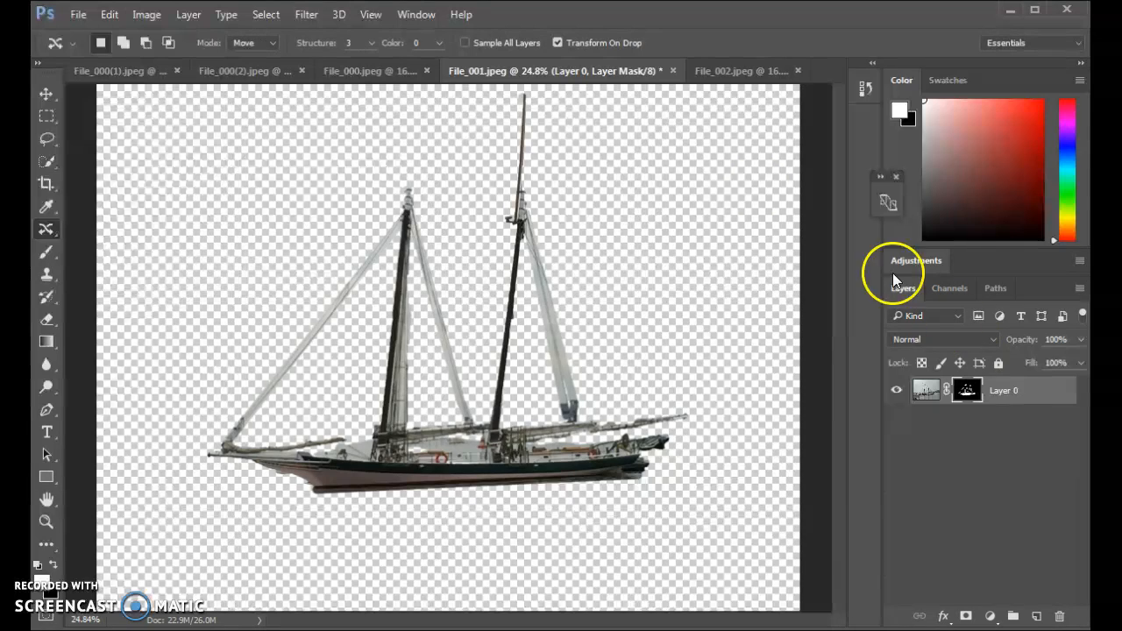
# - Close the File_002.jpeg image and return to the schooner cutout in File_001.jpeg
pyautogui.click(377, 70)
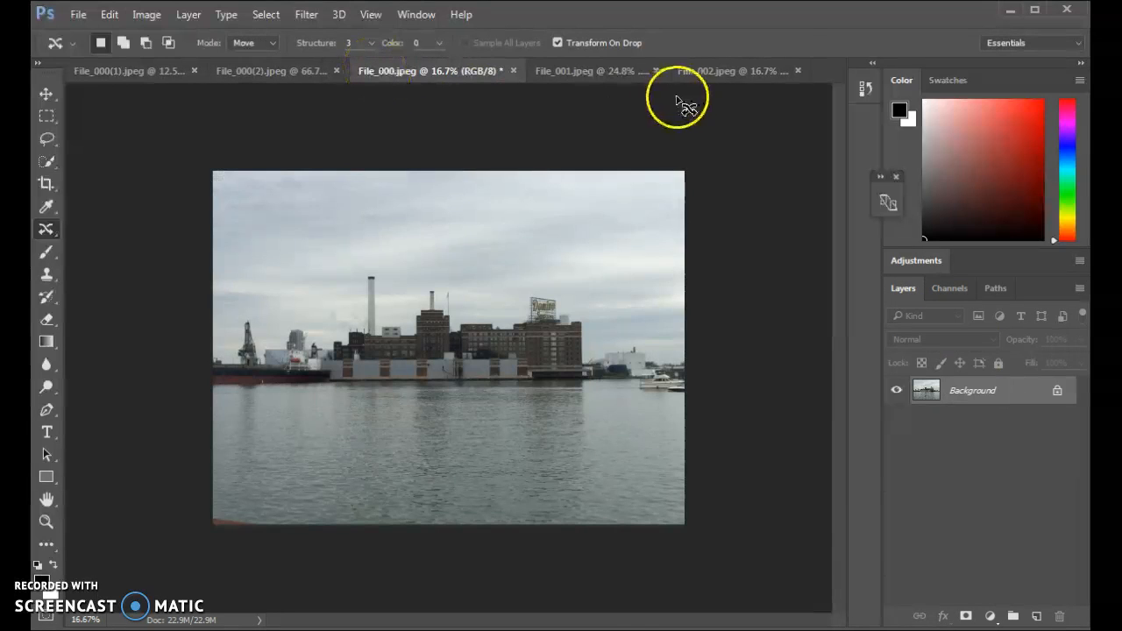
pyautogui.click(717, 68)
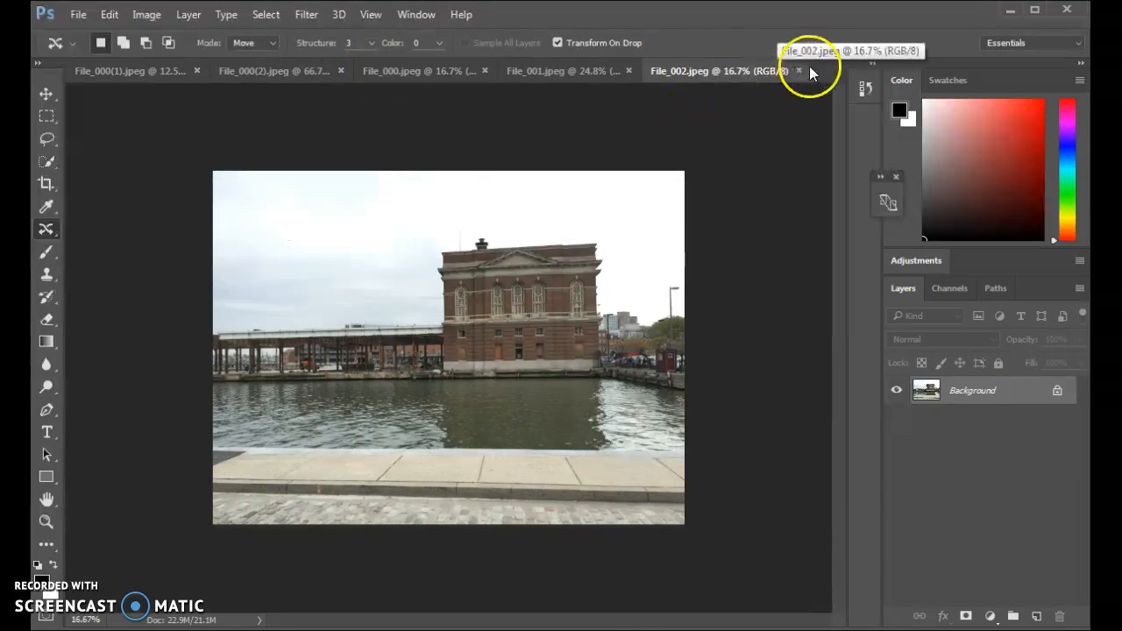
pyautogui.click(798, 70)
pyautogui.moveTo(484, 72); pyautogui.dragTo(701, 70)
pyautogui.click(700, 70)
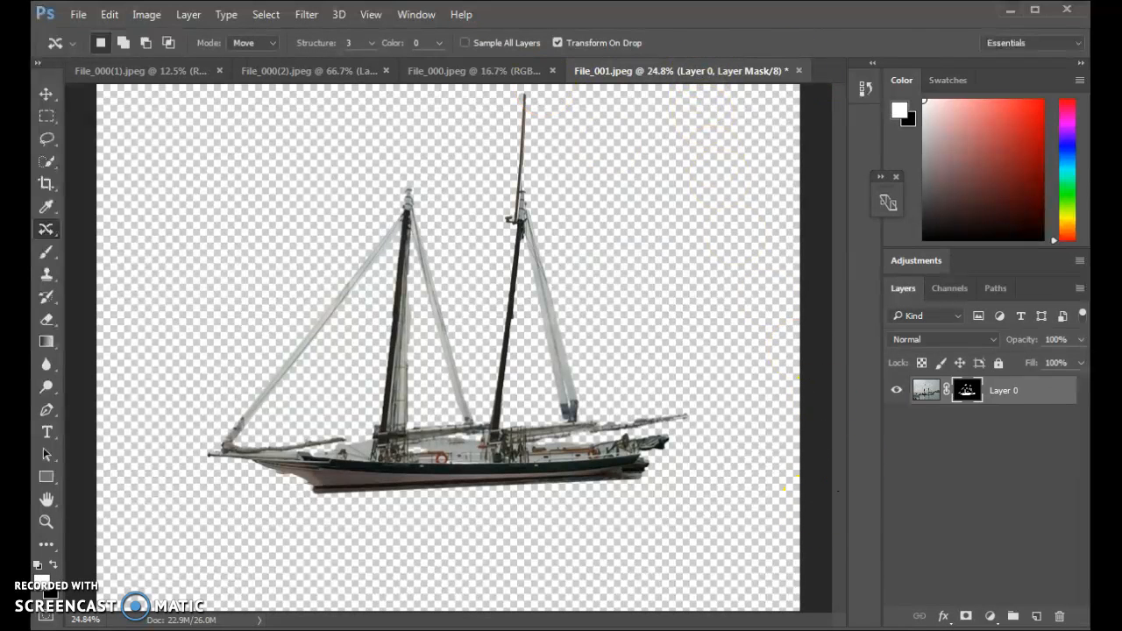
# - Duplicate the masked schooner layer from File_001.jpeg into the harbour photo File_000.jpeg
pyautogui.click(462, 72)
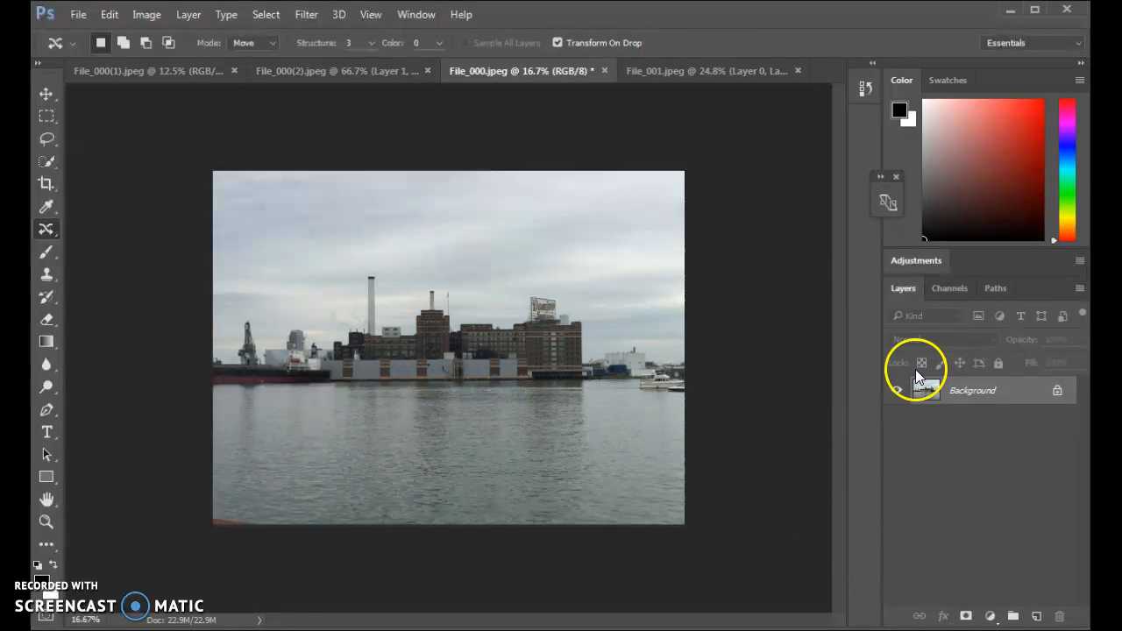
pyautogui.click(720, 69)
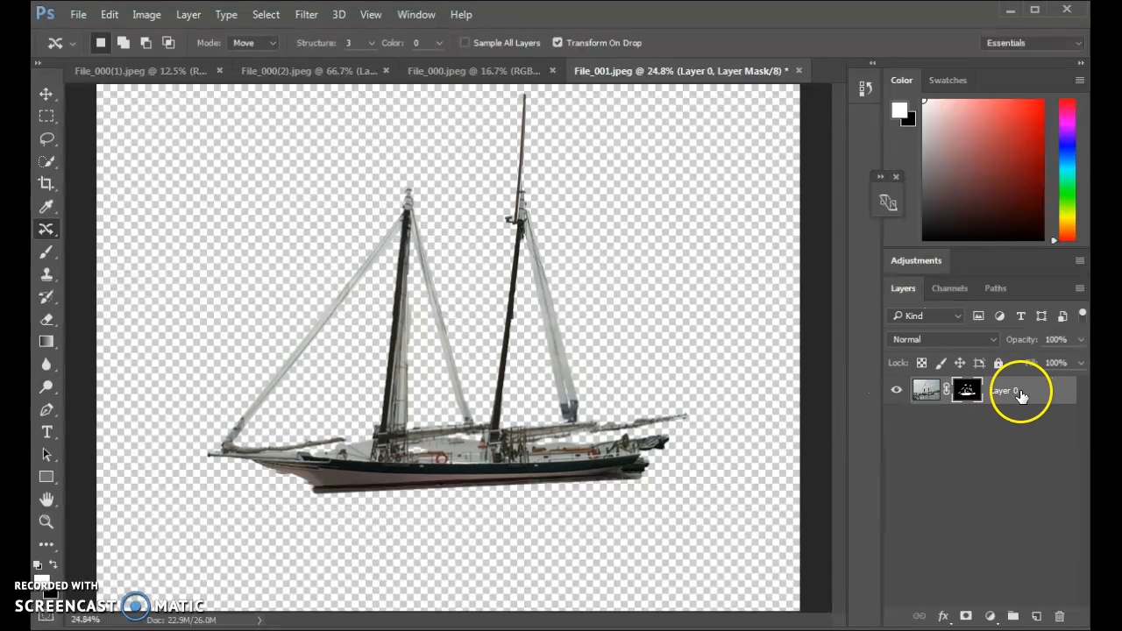
pyautogui.rightClick(1007, 393)
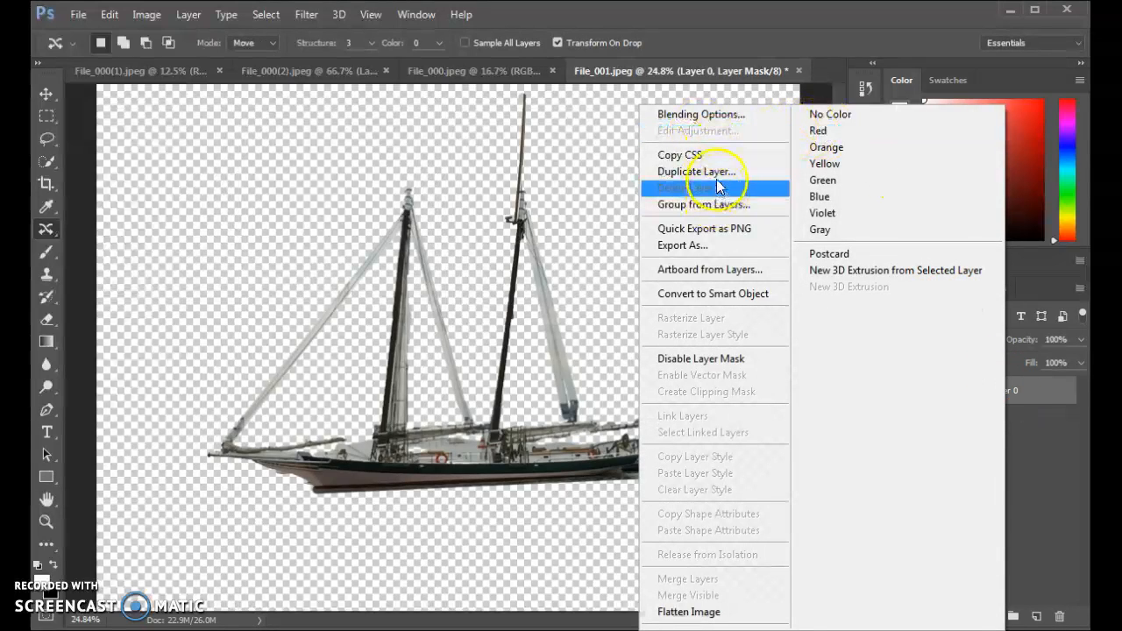
pyautogui.click(718, 174)
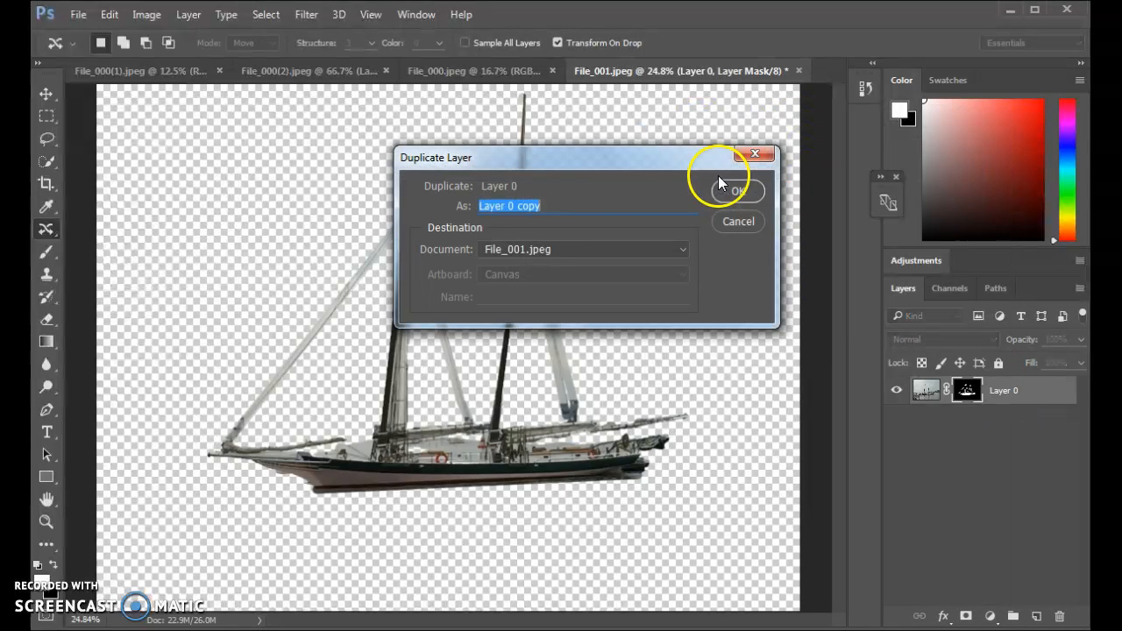
pyautogui.click(534, 251)
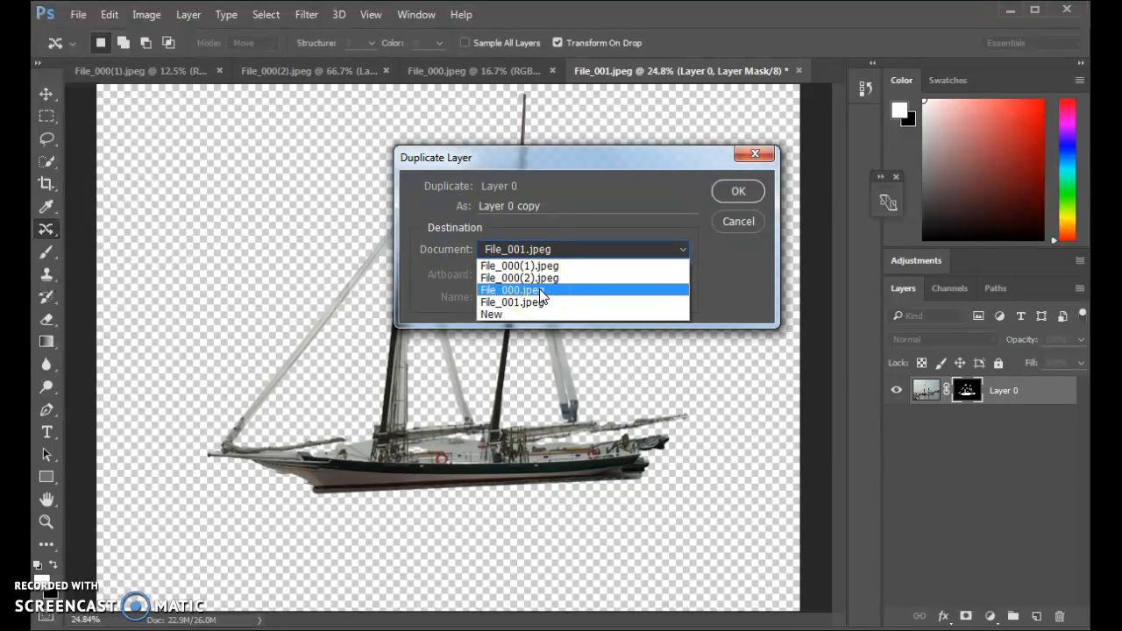
pyautogui.click(539, 289)
pyautogui.click(742, 193)
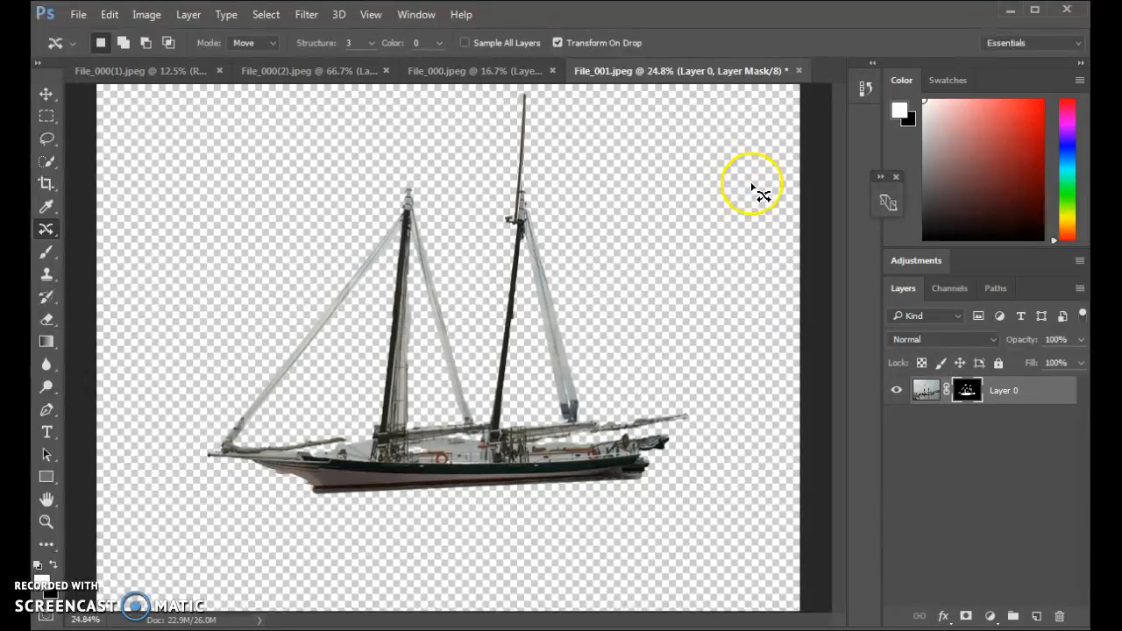
# - Start Perspective Warp on the schooner layer in File_000.jpeg and fit a quad around the ship, aligned with its hull and masts
pyautogui.click(468, 68)
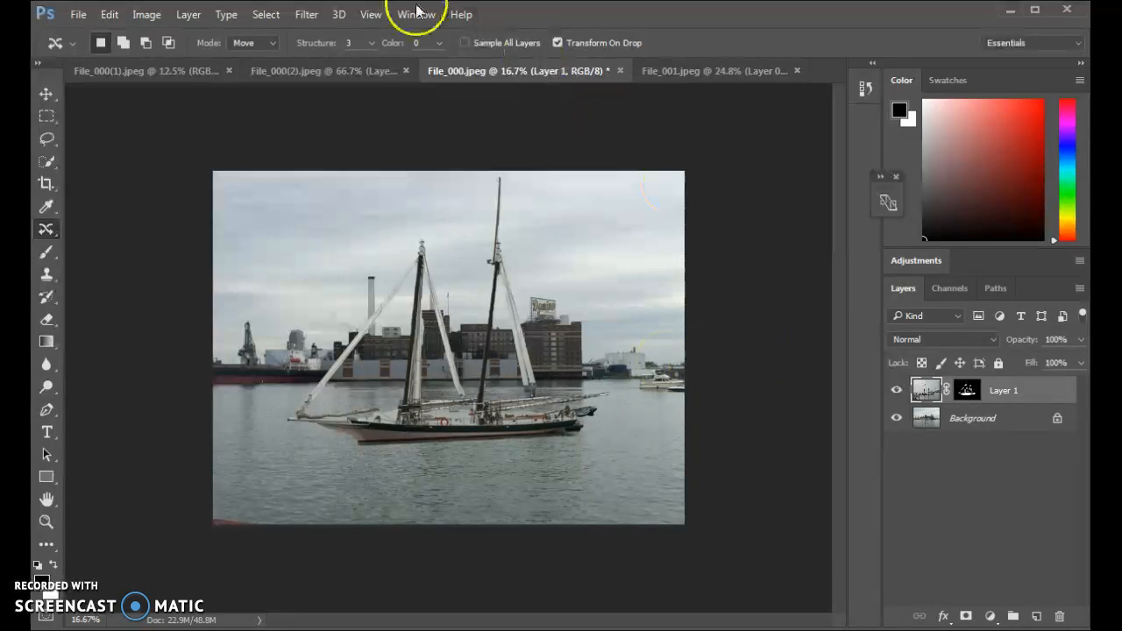
pyautogui.click(110, 15)
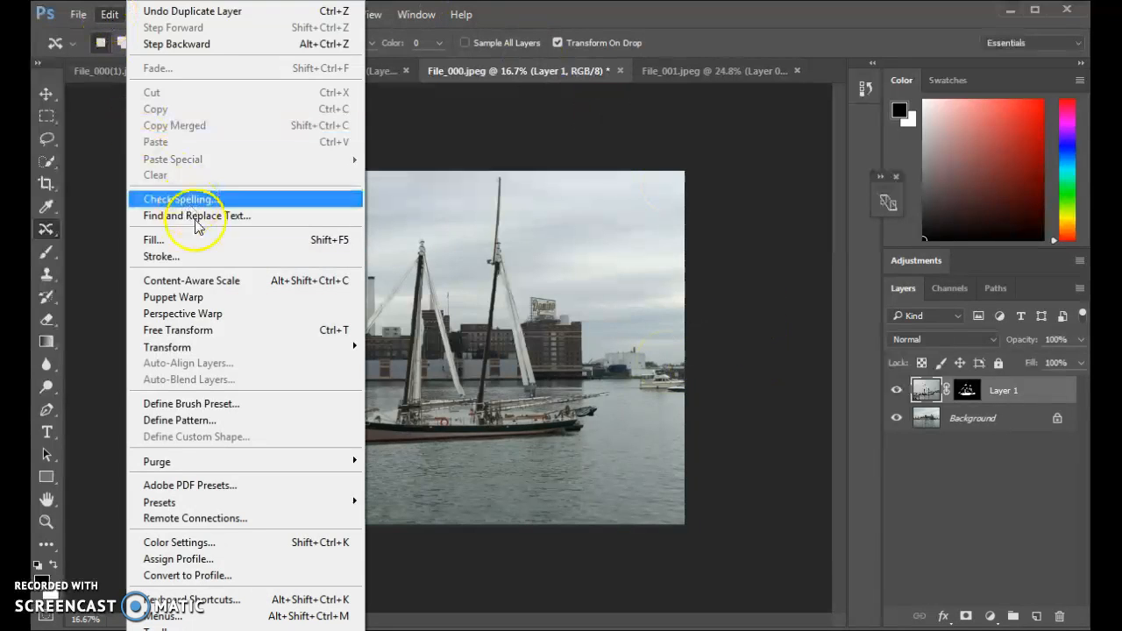
pyautogui.click(185, 315)
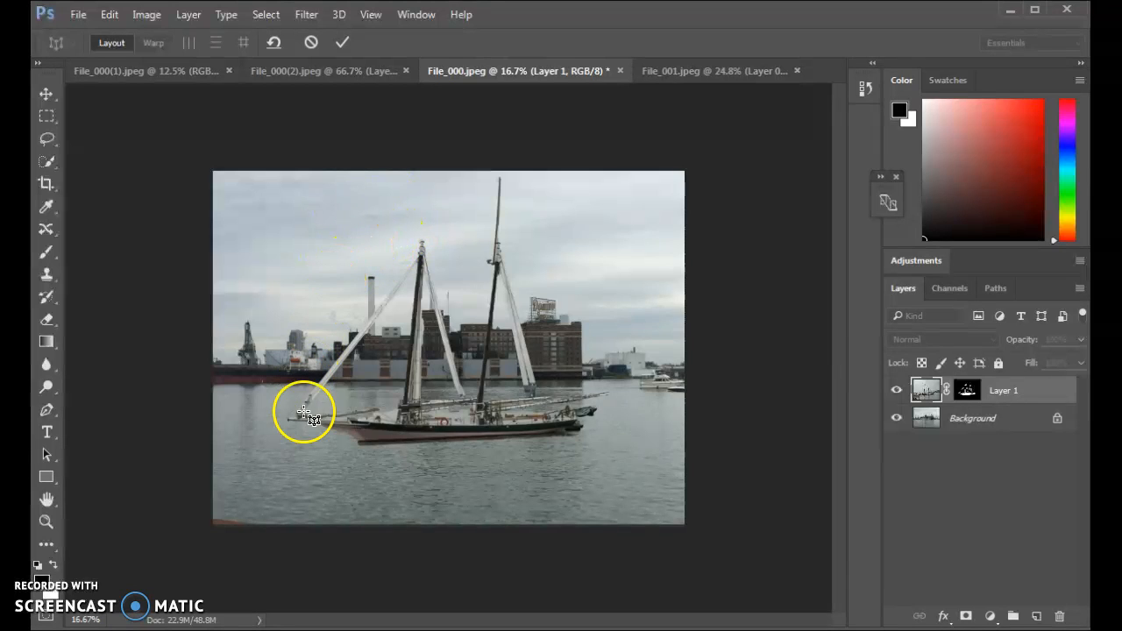
pyautogui.moveTo(279, 456); pyautogui.dragTo(626, 179)
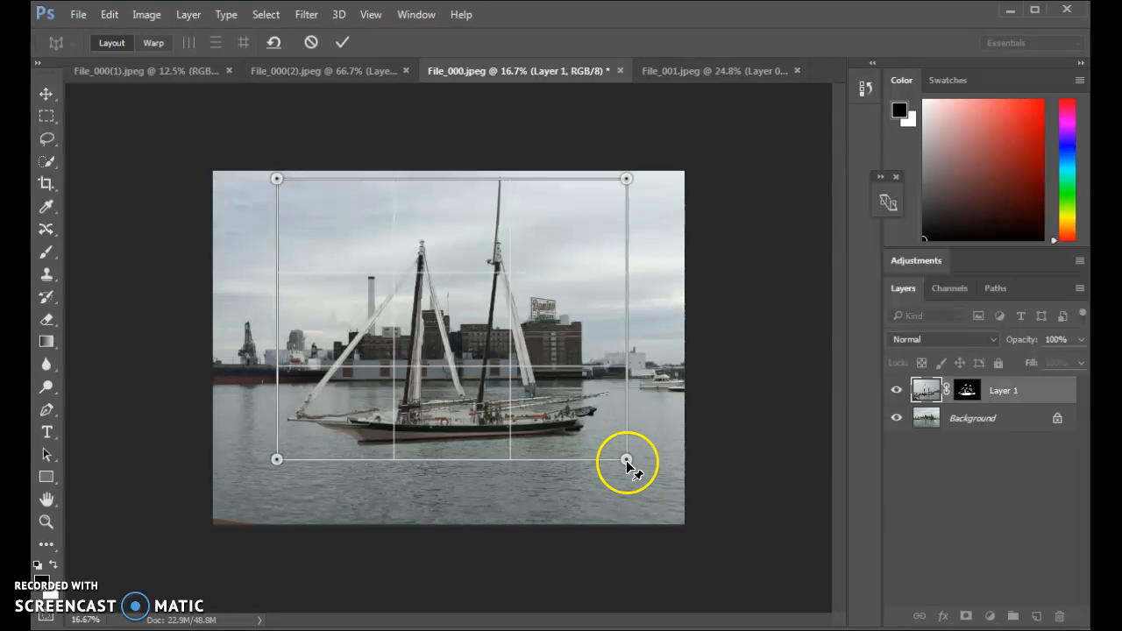
pyautogui.moveTo(626, 458); pyautogui.dragTo(618, 436)
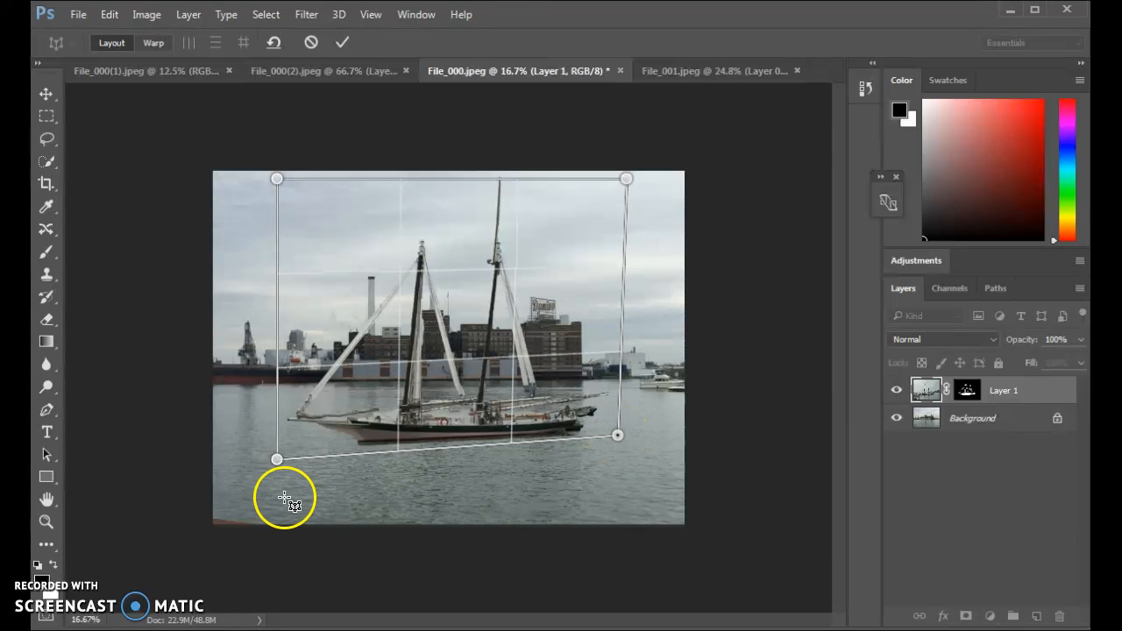
pyautogui.moveTo(277, 459); pyautogui.dragTo(276, 453)
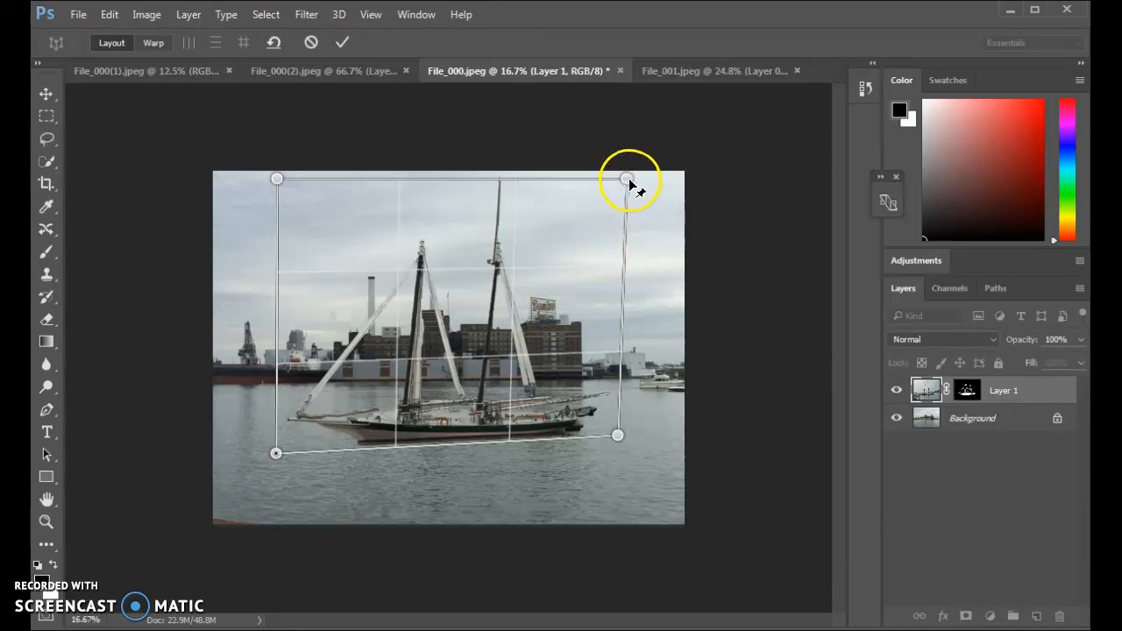
pyautogui.moveTo(628, 180); pyautogui.dragTo(637, 178)
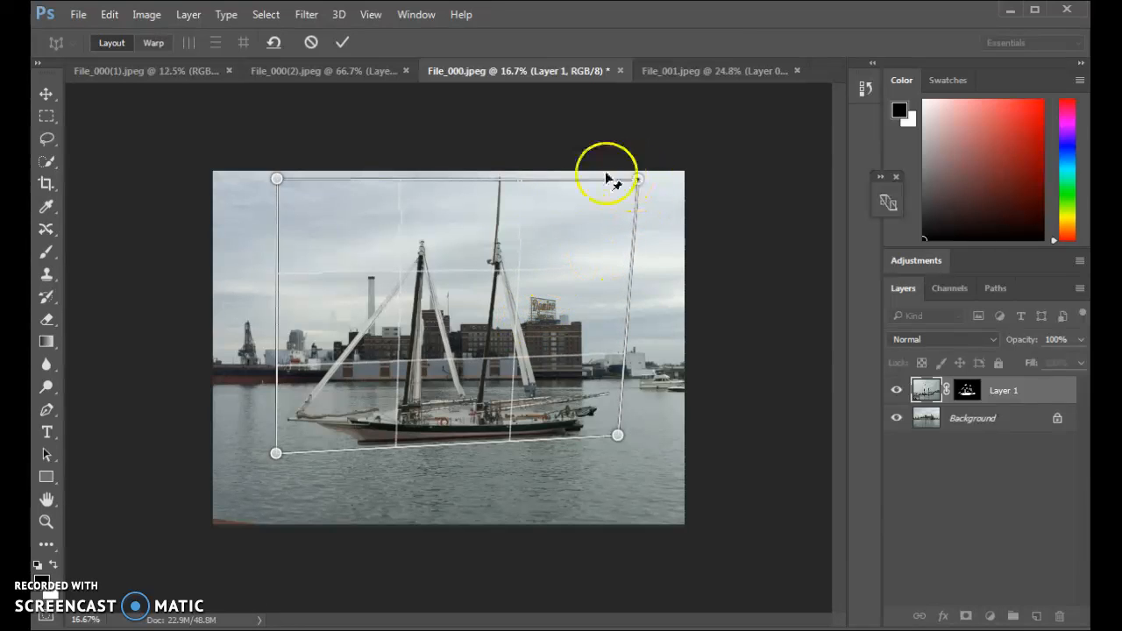
pyautogui.moveTo(277, 179); pyautogui.dragTo(304, 175)
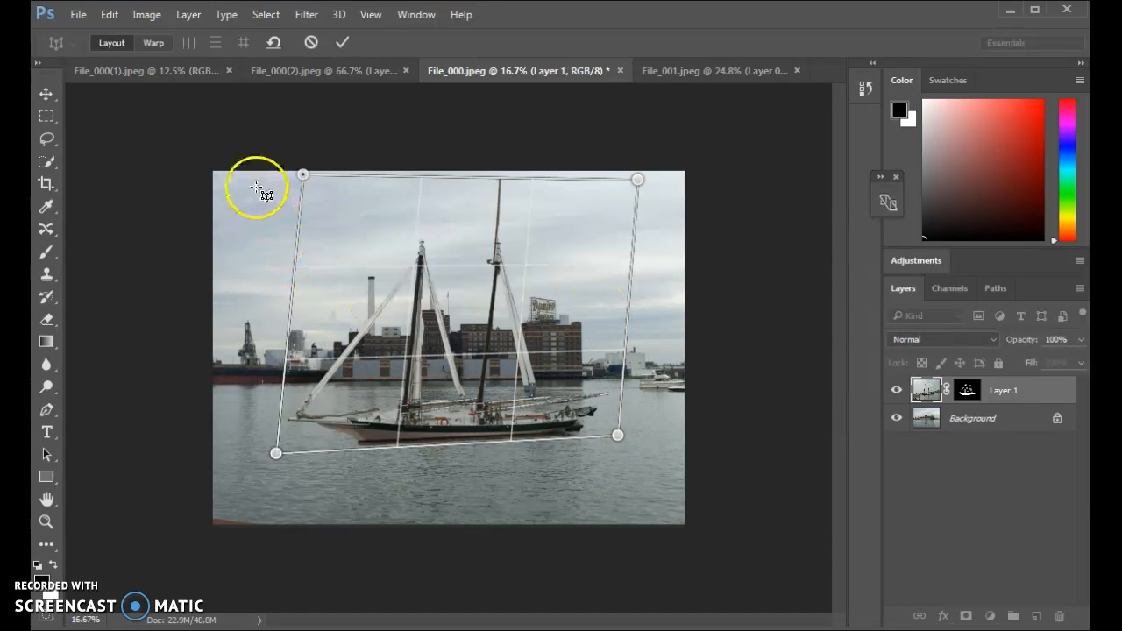
# - Add a narrow second quad joined to the first along the bow side and angle its outer corners to suggest the bow plane
pyautogui.moveTo(247, 186); pyautogui.dragTo(277, 455)
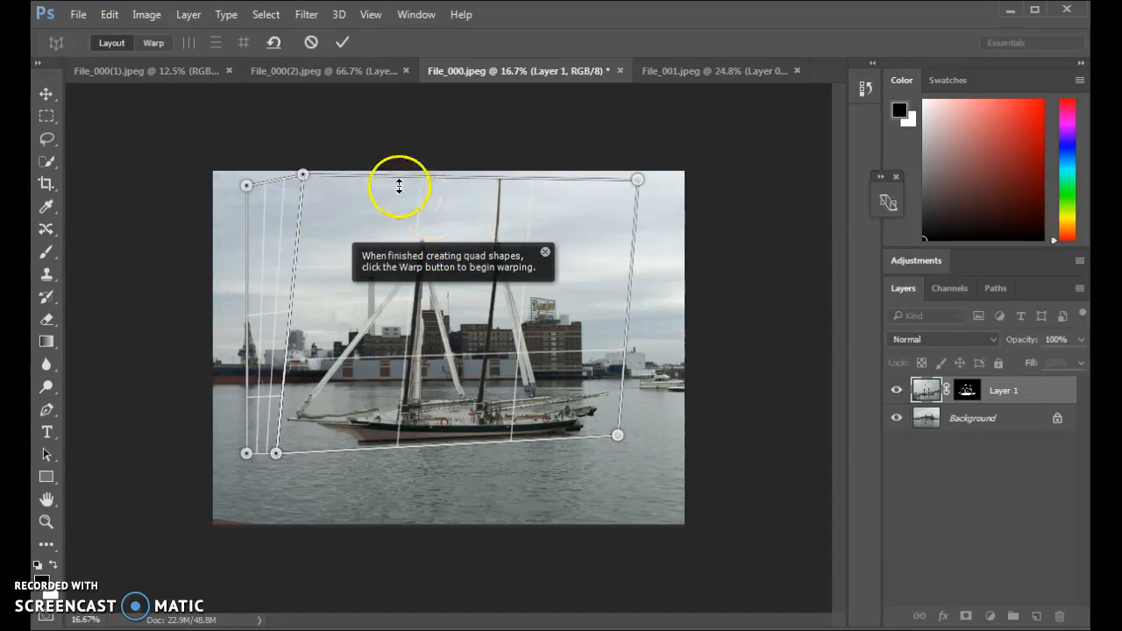
pyautogui.moveTo(246, 186); pyautogui.dragTo(270, 182)
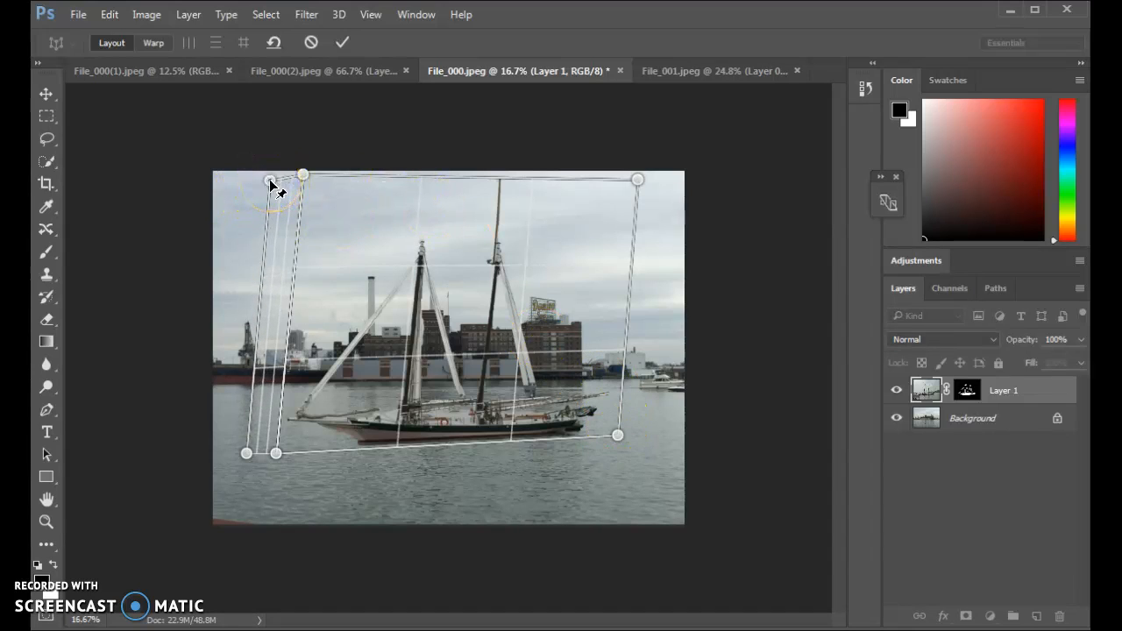
pyautogui.moveTo(248, 453); pyautogui.dragTo(250, 428)
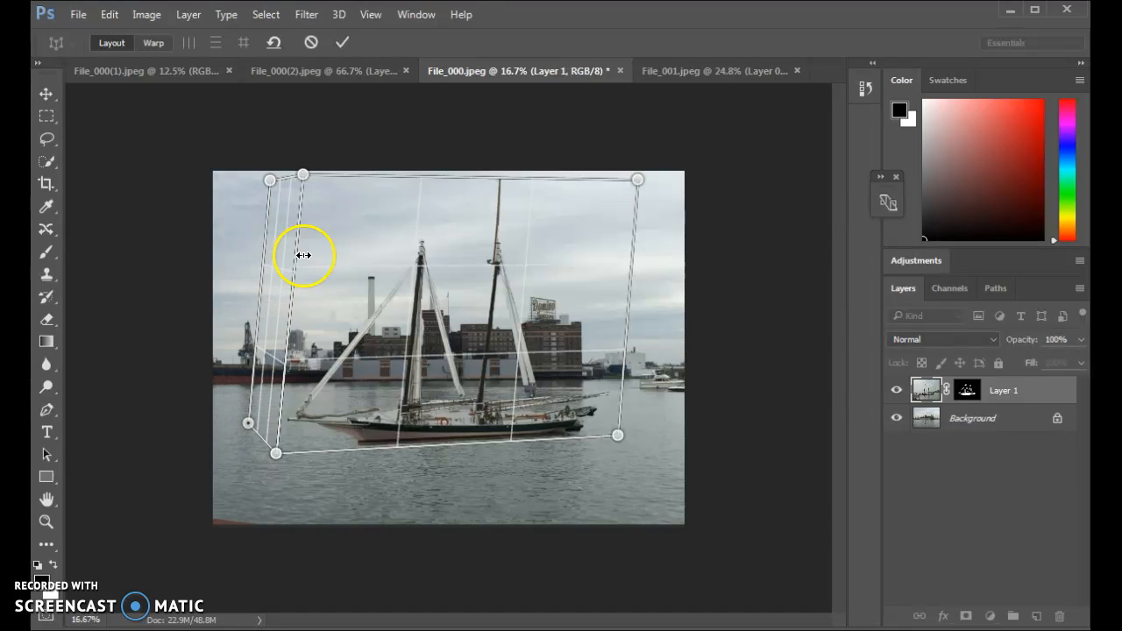
pyautogui.moveTo(270, 182); pyautogui.dragTo(274, 193)
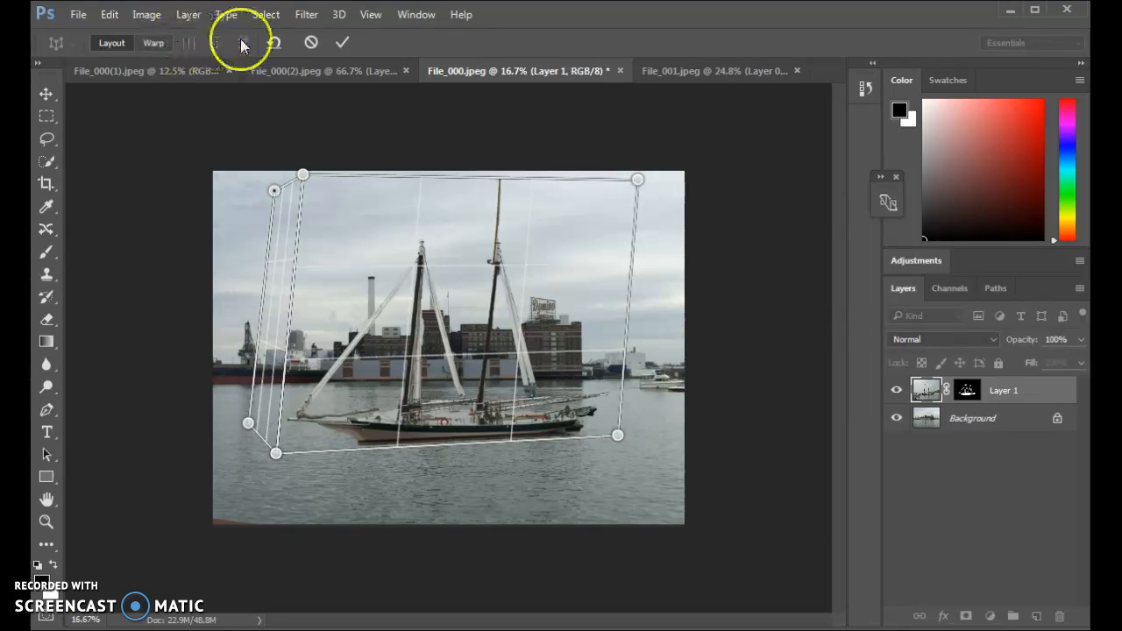
# - Switch Perspective Warp to warping, pull the lower stern corner down and outward, and narrow the bow plane
pyautogui.click(154, 44)
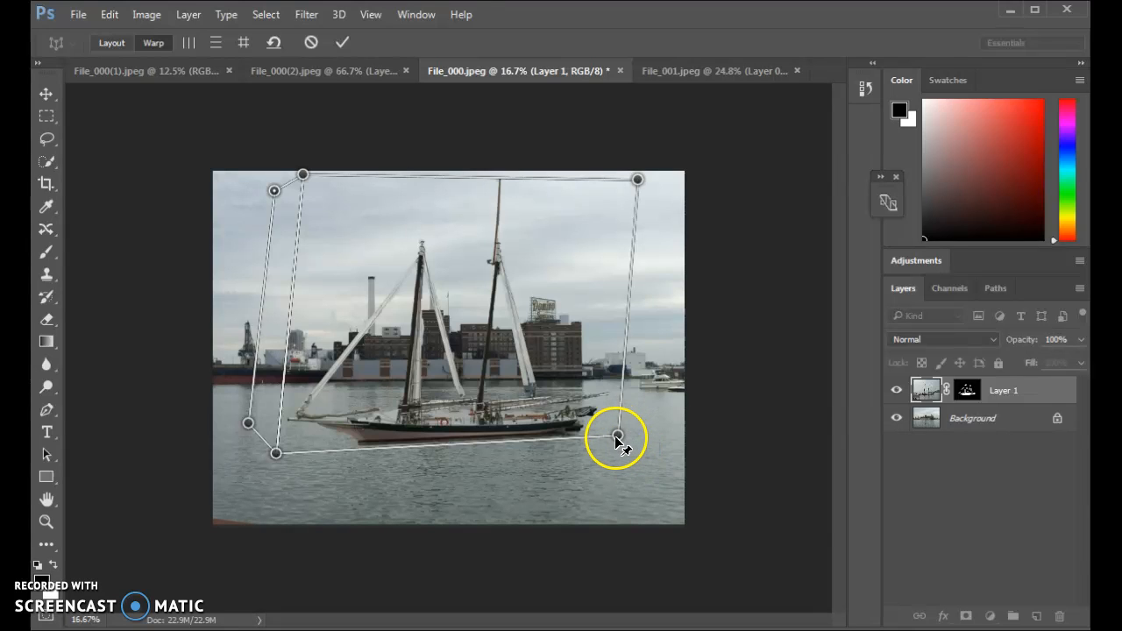
pyautogui.moveTo(618, 437); pyautogui.dragTo(628, 458)
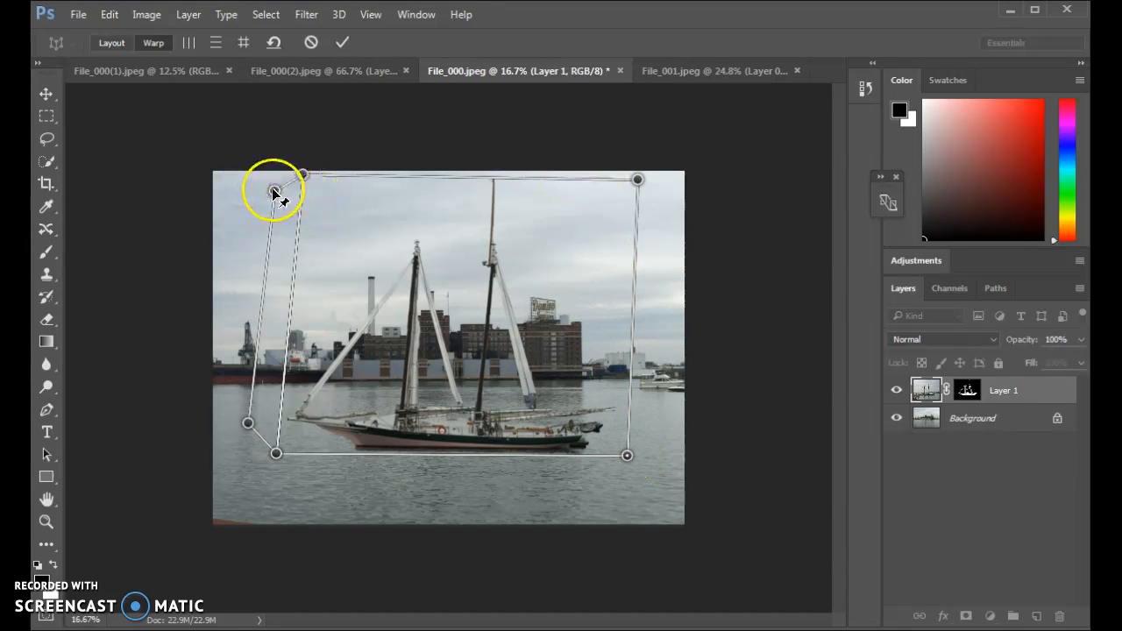
pyautogui.moveTo(283, 197); pyautogui.dragTo(289, 195)
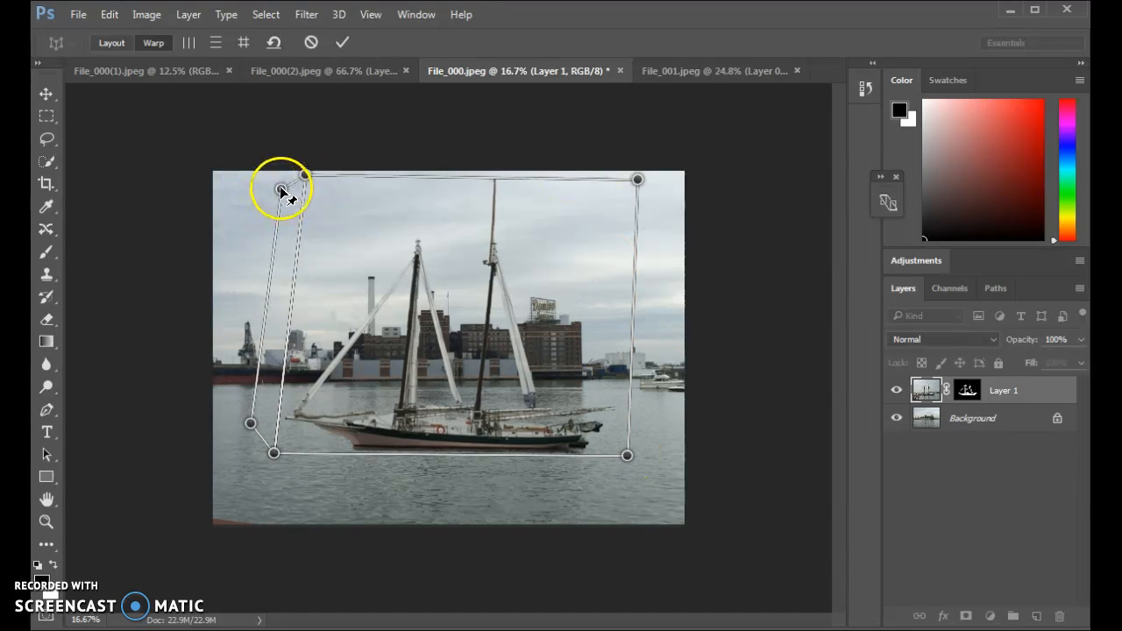
pyautogui.moveTo(248, 423); pyautogui.dragTo(260, 400)
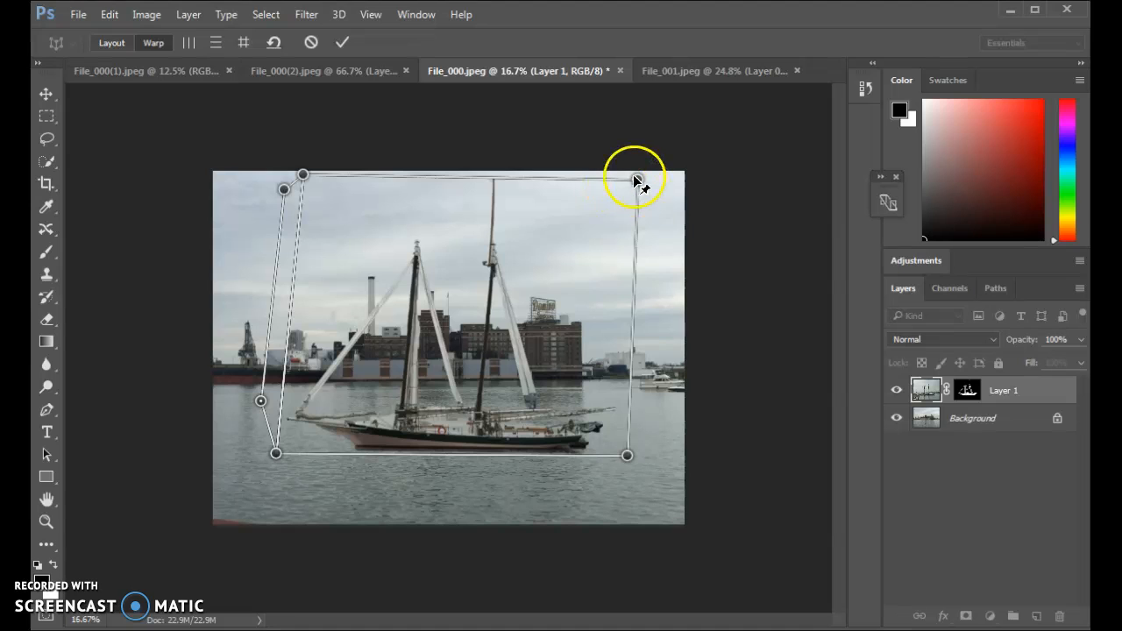
# - Pull the main plane's upper corners toward the stern to tilt the masts, lower the stern corner slightly, and commit the warp
pyautogui.moveTo(649, 186); pyautogui.dragTo(684, 181)
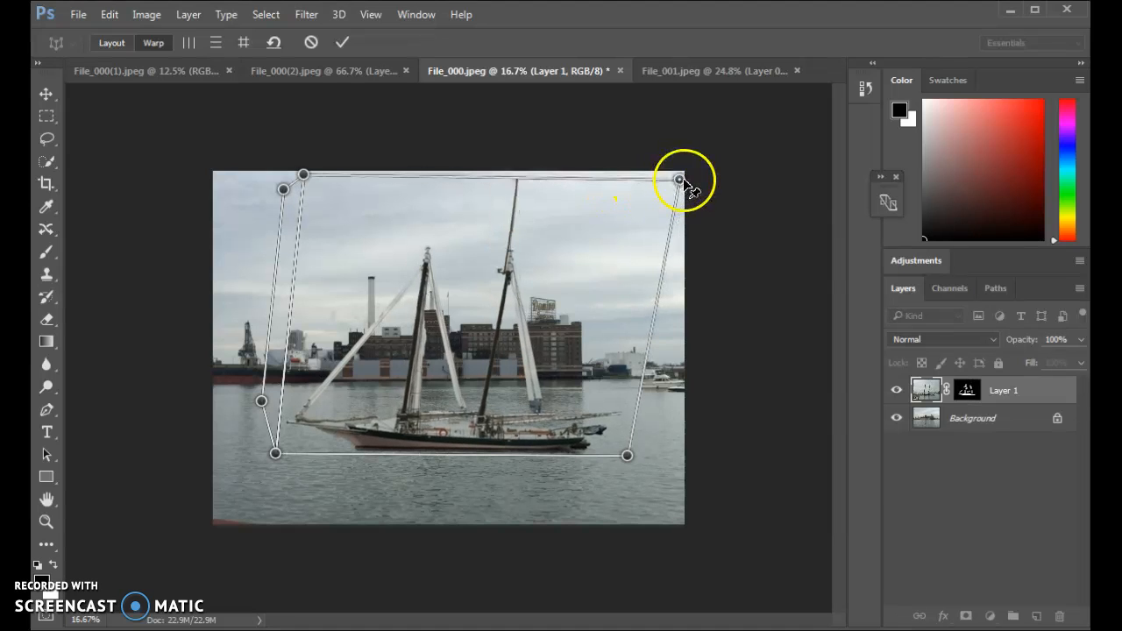
pyautogui.moveTo(303, 176); pyautogui.dragTo(320, 171)
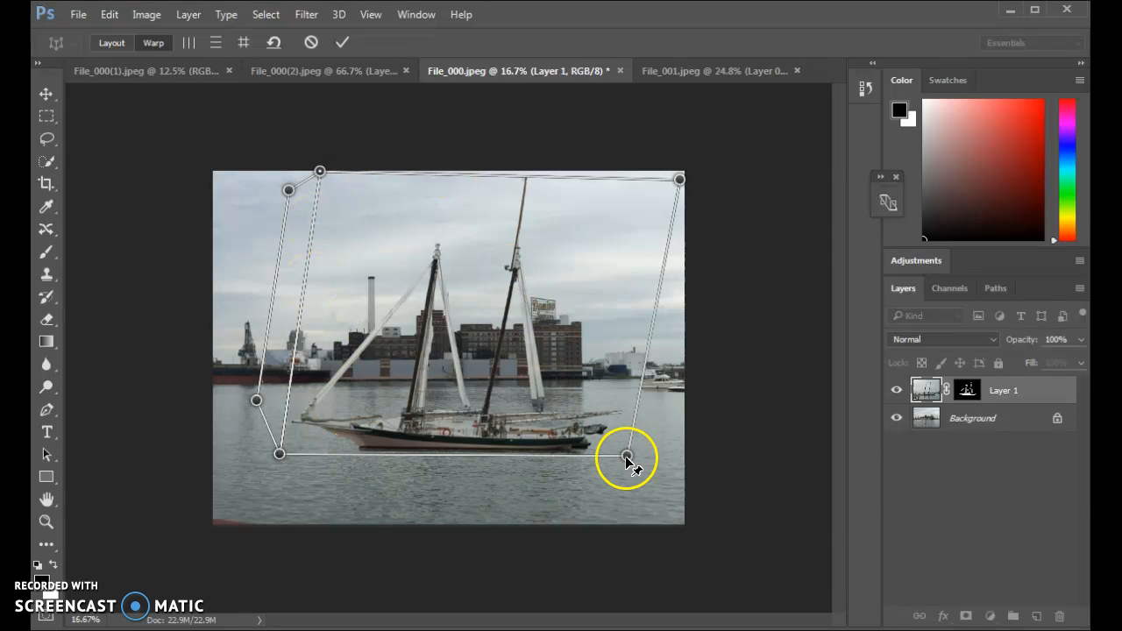
pyautogui.moveTo(637, 457)
pyautogui.mouseDown()
pyautogui.moveTo(634, 470)
pyautogui.moveTo(627, 463)
pyautogui.mouseUp()
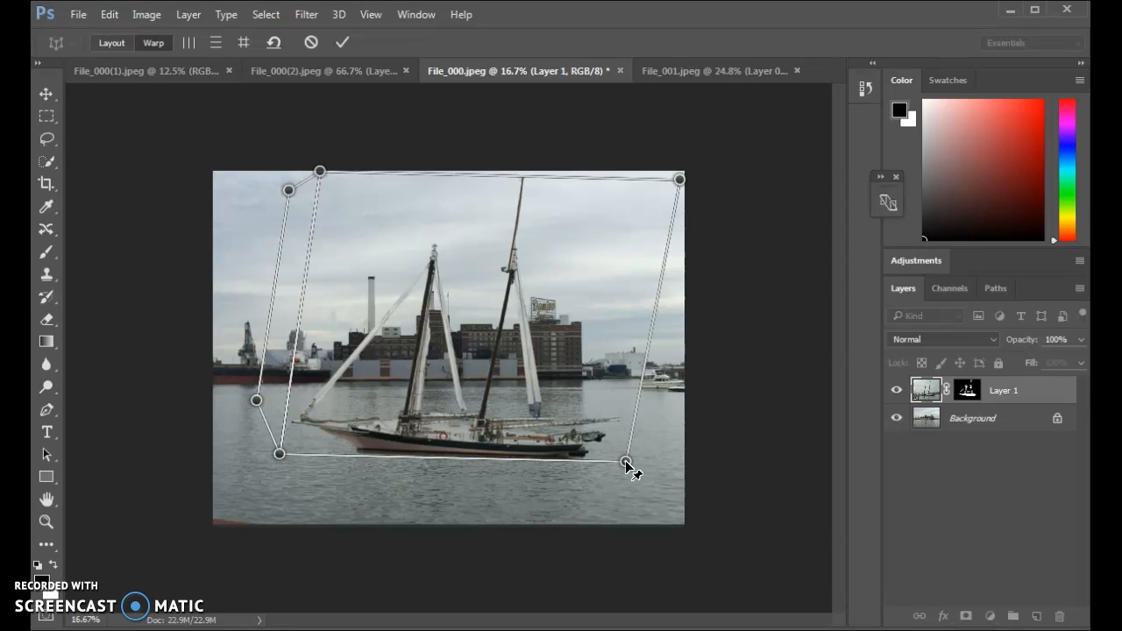
pyautogui.click(594, 450)
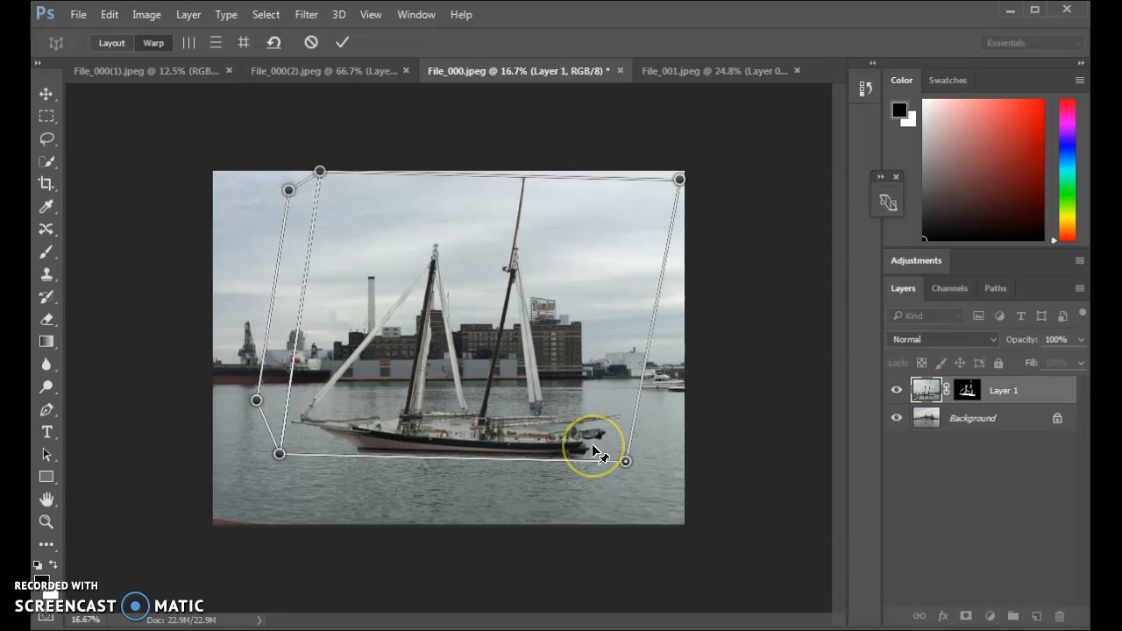
pyautogui.moveTo(594, 446); pyautogui.dragTo(631, 437)
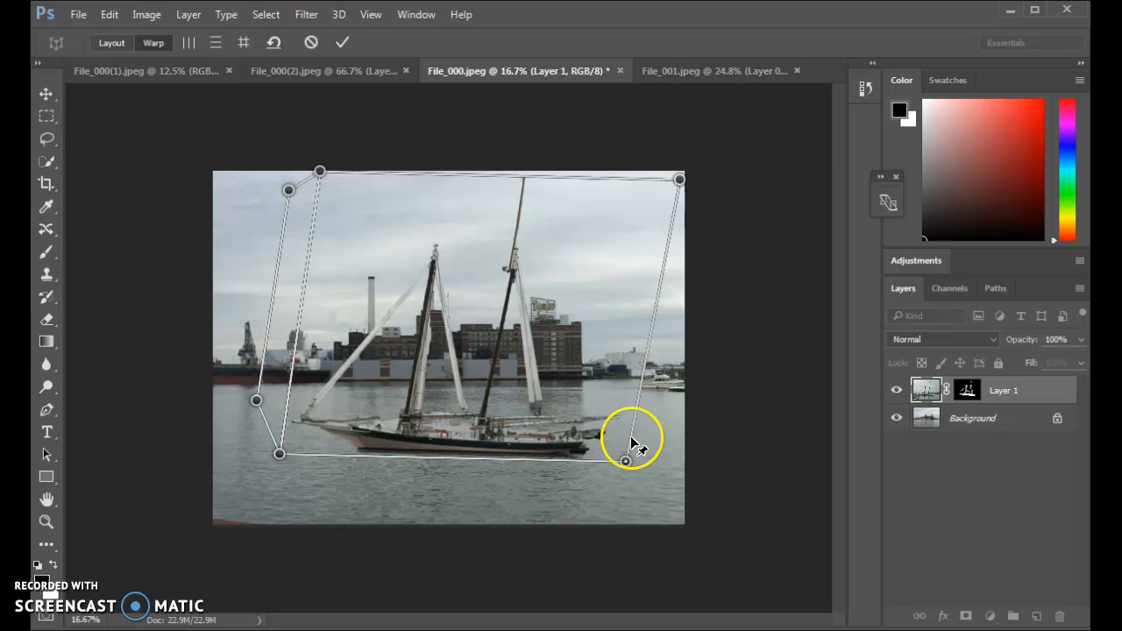
pyautogui.click(341, 42)
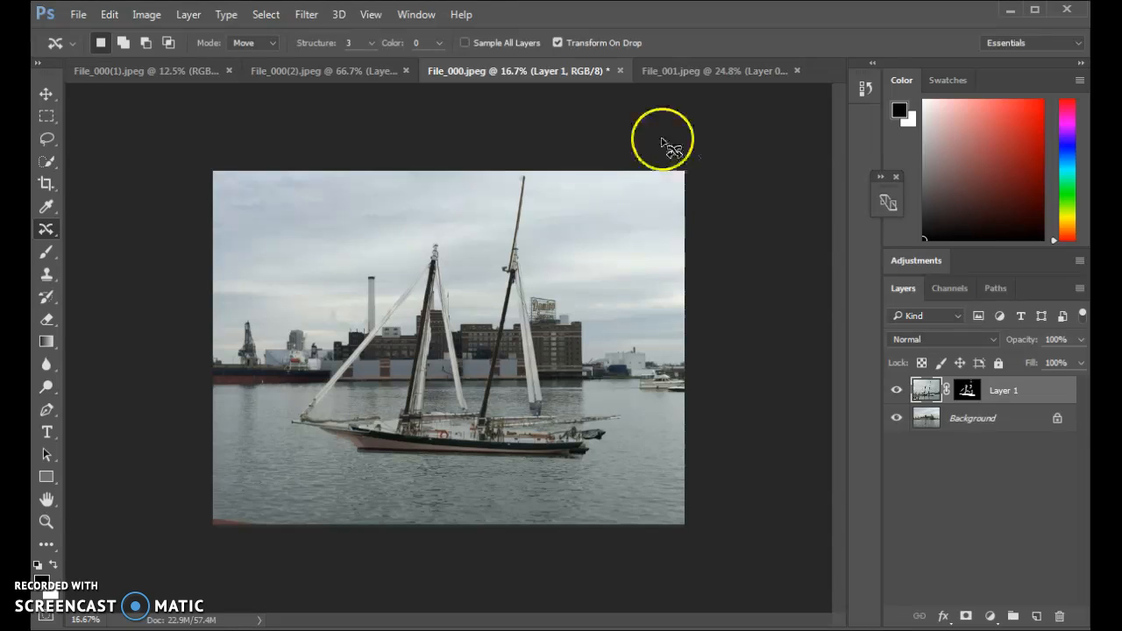
# - Move the warped schooner slightly up and to the left on the harbour water
pyautogui.moveTo(446, 452)
pyautogui.mouseDown()
pyautogui.moveTo(455, 401)
pyautogui.moveTo(467, 439)
pyautogui.moveTo(518, 448)
pyautogui.mouseUp()
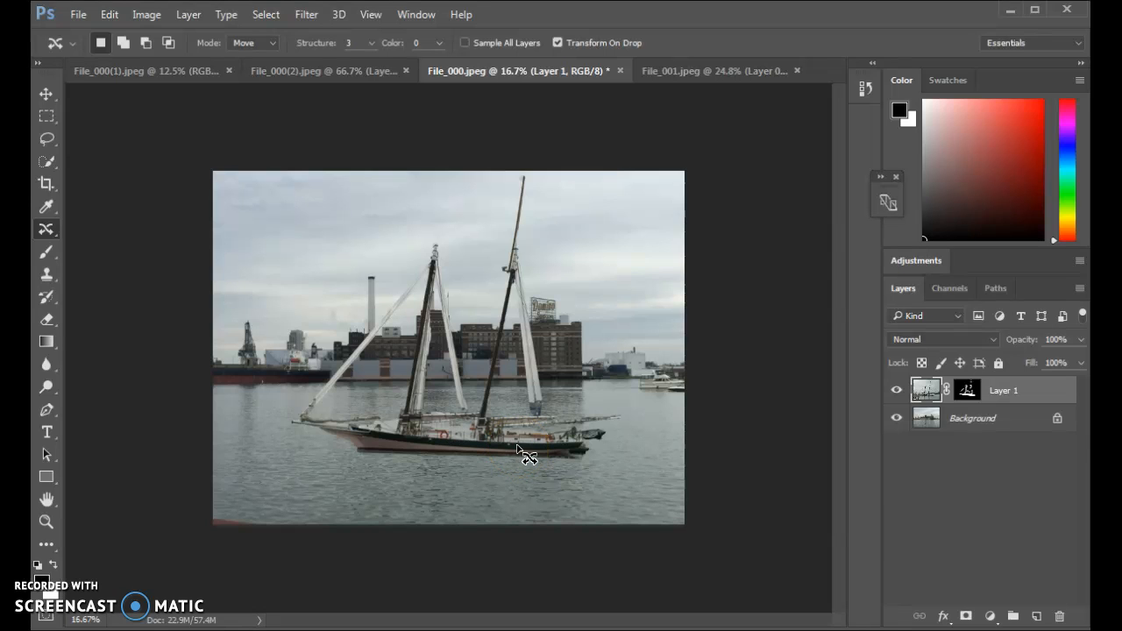
pyautogui.click(47, 94)
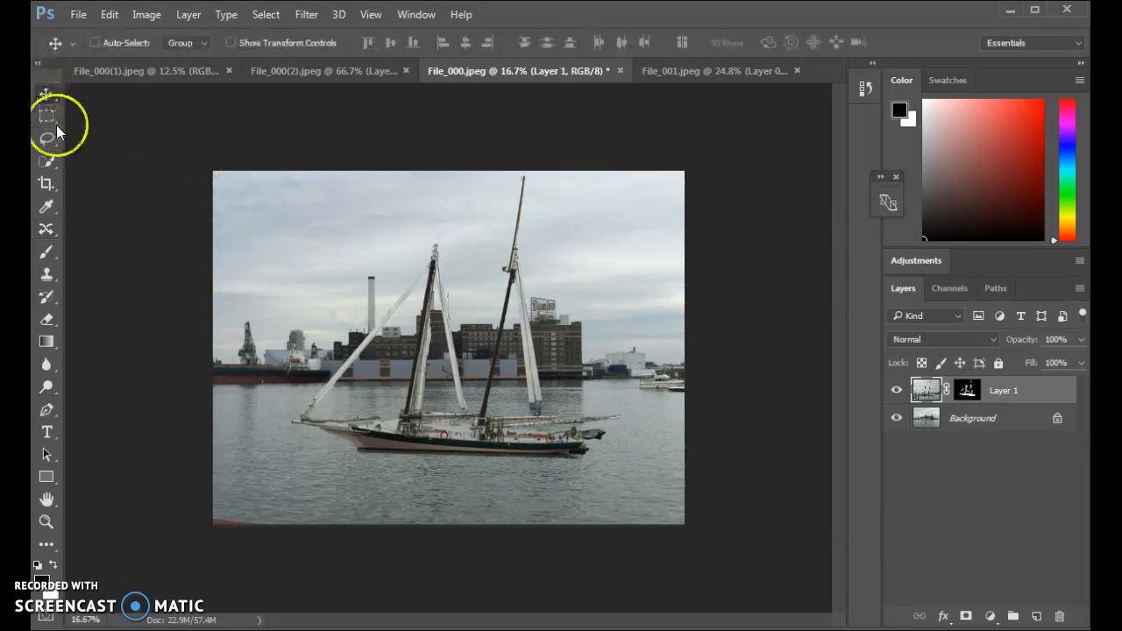
pyautogui.moveTo(444, 419)
pyautogui.mouseDown()
pyautogui.moveTo(453, 387)
pyautogui.moveTo(453, 427)
pyautogui.moveTo(426, 418)
pyautogui.mouseUp()
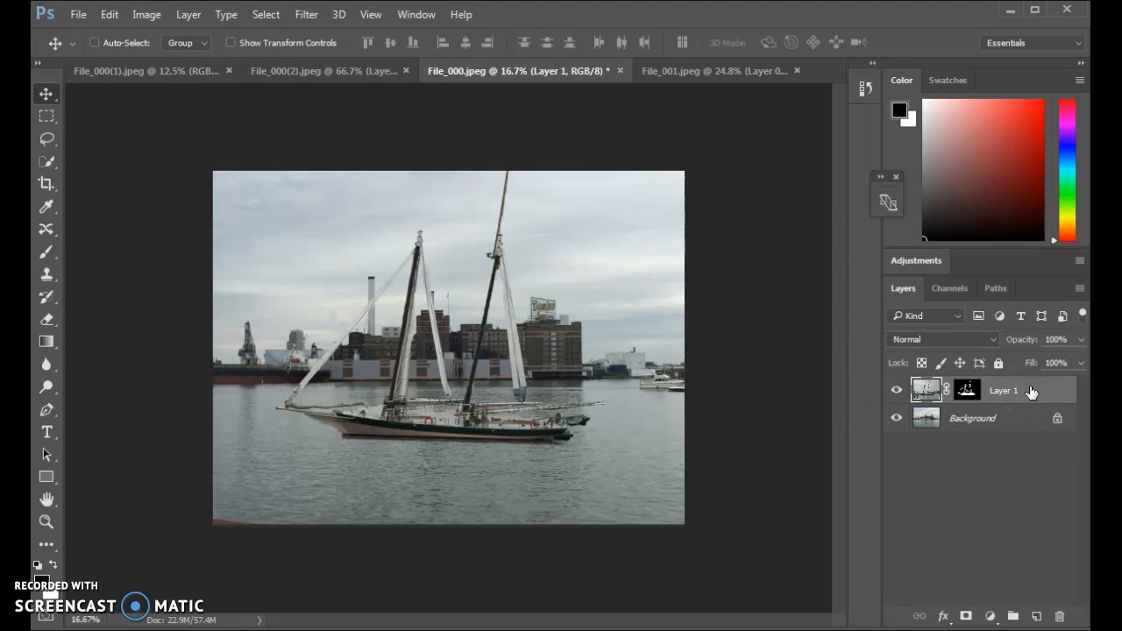
# - Duplicate the schooner layer and flip the copy upside down below the original with Free Transform
pyautogui.moveTo(1031, 392); pyautogui.dragTo(1040, 615)
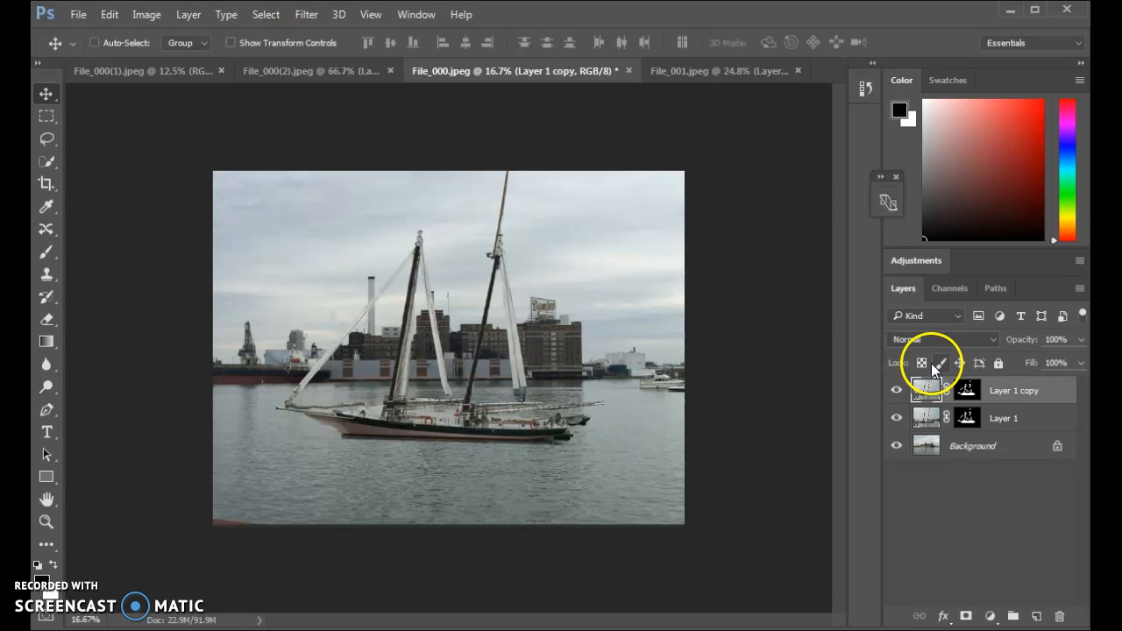
pyautogui.click(145, 15)
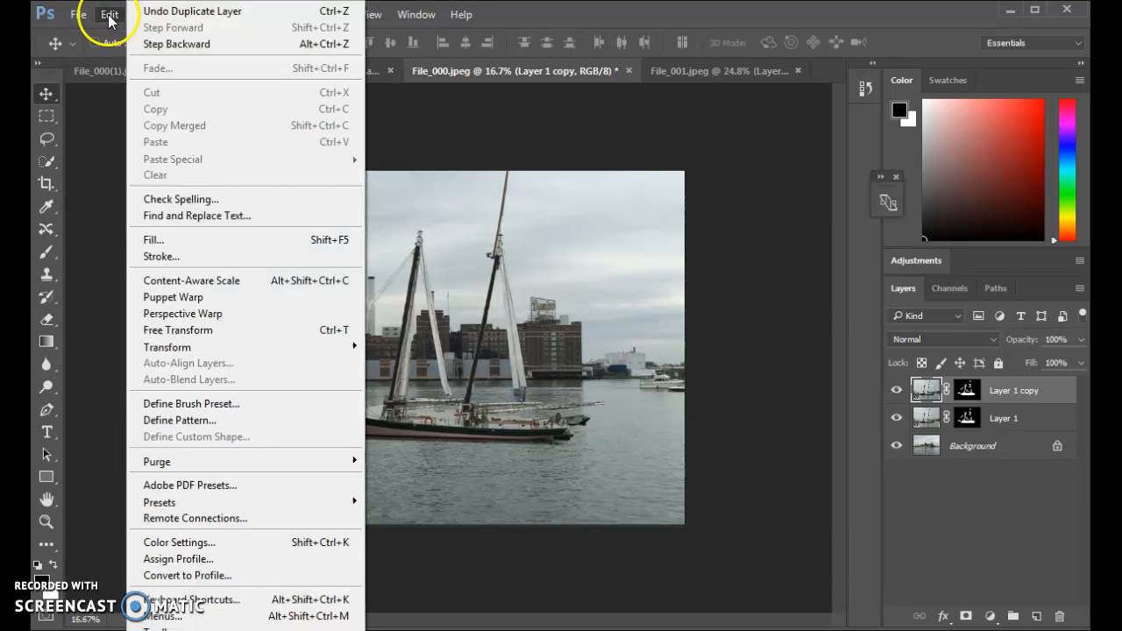
pyautogui.click(79, 15)
pyautogui.click(107, 15)
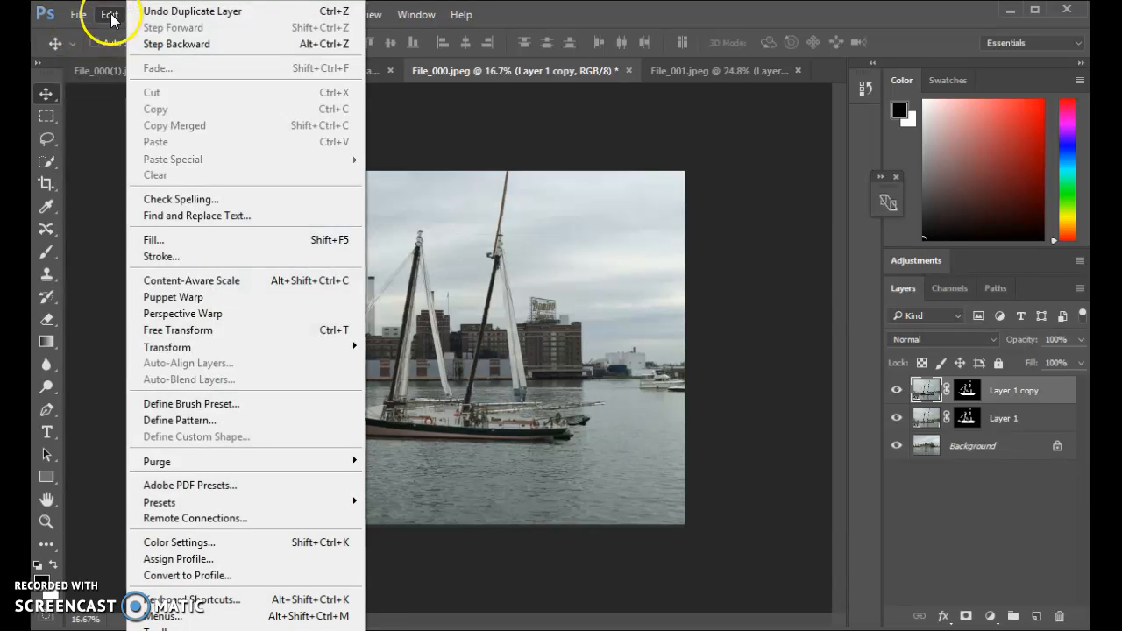
pyautogui.moveTo(202, 347)
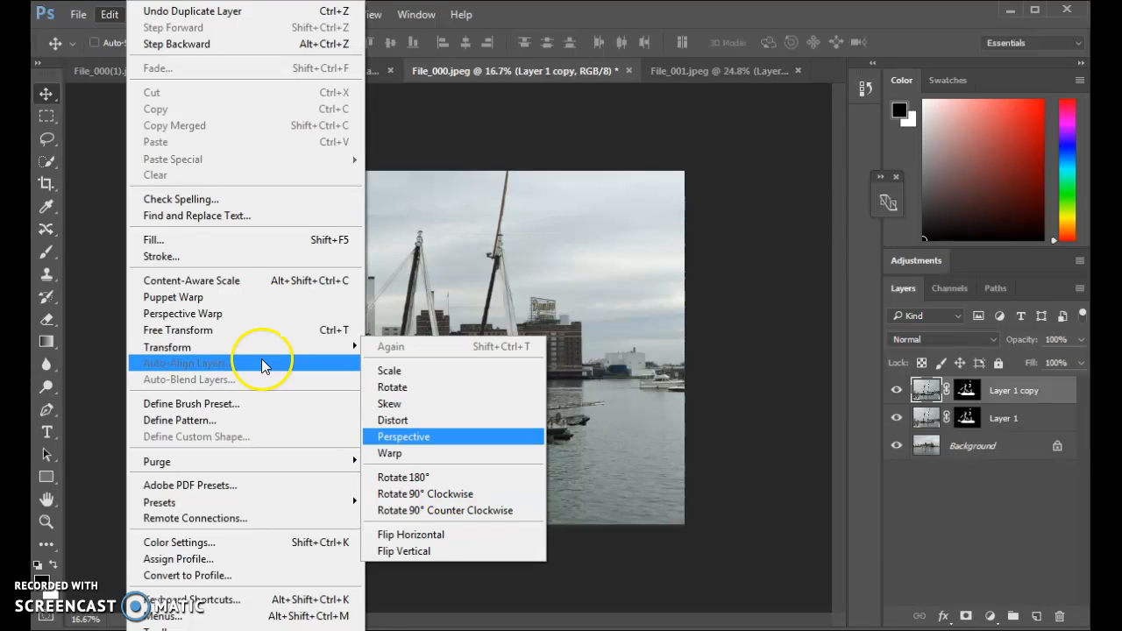
pyautogui.click(208, 331)
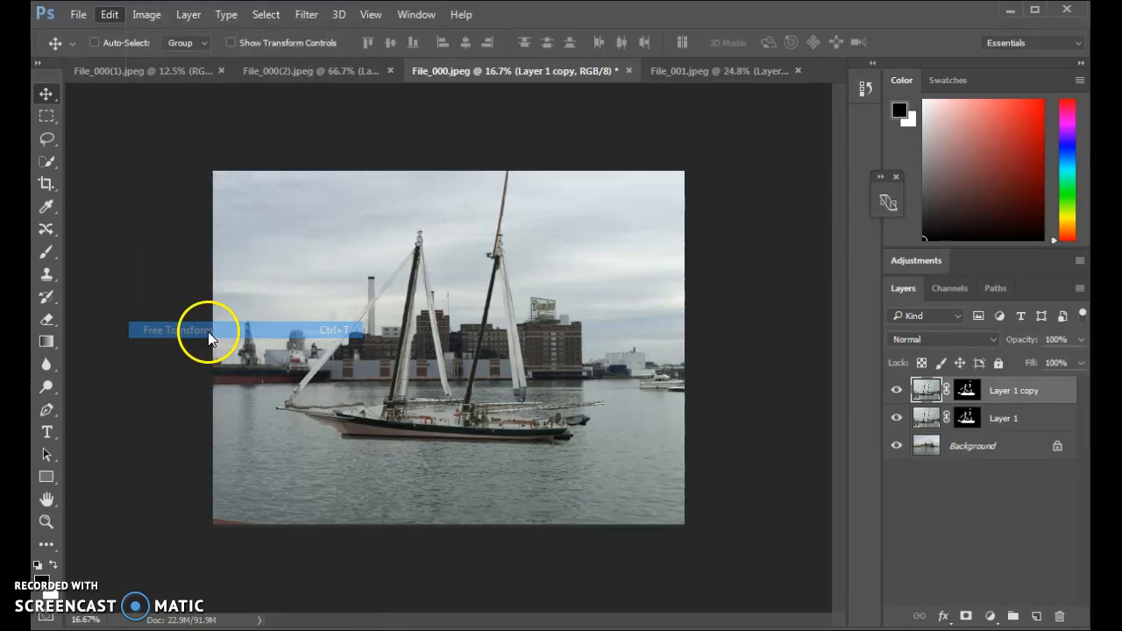
pyautogui.moveTo(447, 156); pyautogui.dragTo(449, 587)
# - Squash the flipped schooner to about 62% height, place it directly under the hull, rotate it slightly to match the waterline, and commit
pyautogui.moveTo(450, 630); pyautogui.dragTo(456, 622)
pyautogui.moveTo(449, 544); pyautogui.dragTo(446, 379)
pyautogui.moveTo(175, 383); pyautogui.dragTo(178, 369)
pyautogui.moveTo(443, 468); pyautogui.dragTo(444, 453)
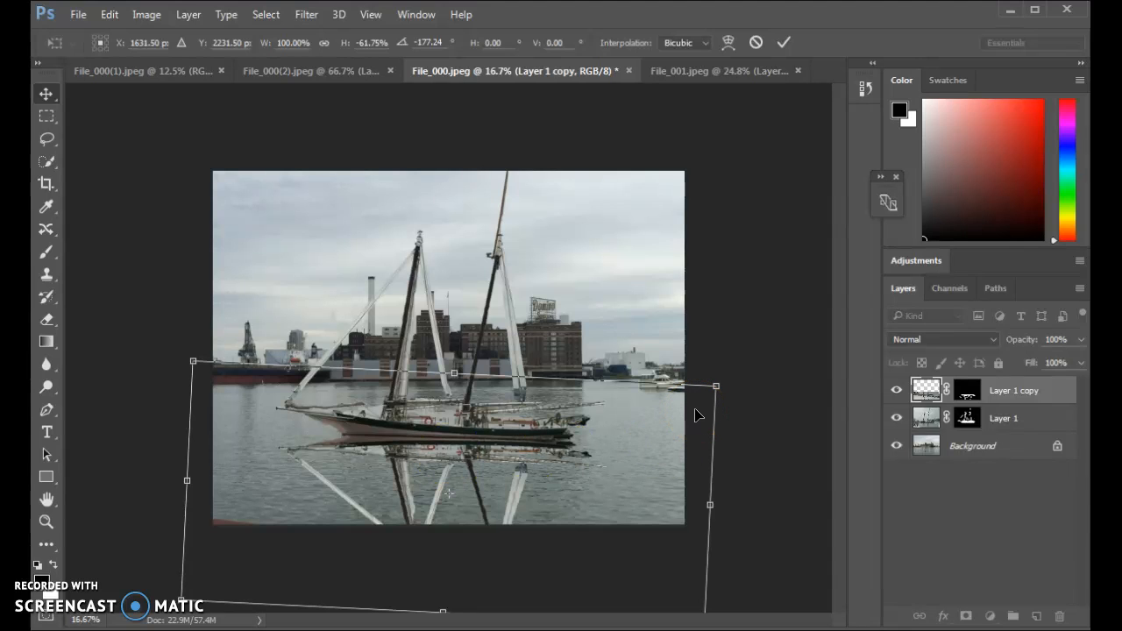
pyautogui.press('Return')
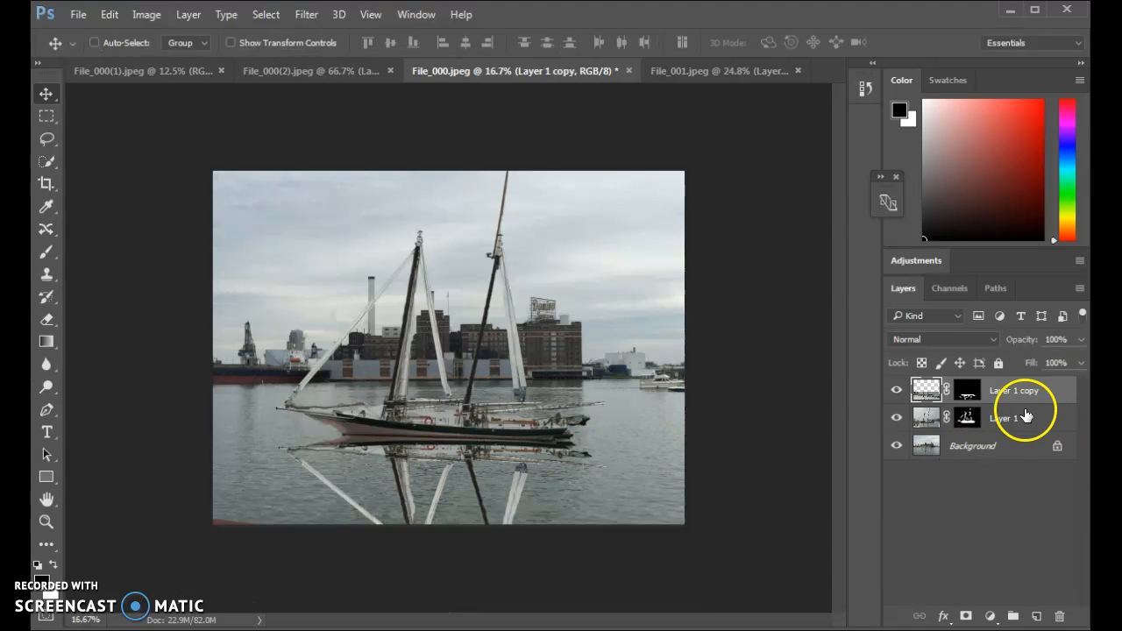
# - Lower the flipped schooner layer's opacity to 52% and make its layer mask the active target
pyautogui.click(1073, 339)
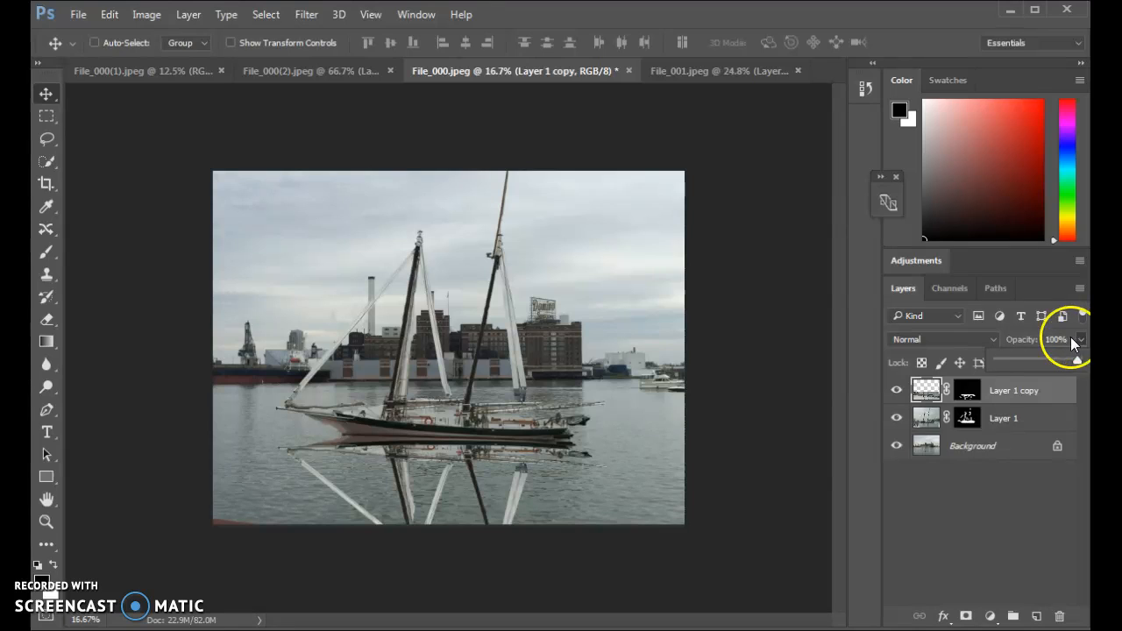
pyautogui.moveTo(1048, 365)
pyautogui.mouseDown()
pyautogui.moveTo(1030, 369)
pyautogui.moveTo(1040, 373)
pyautogui.mouseUp()
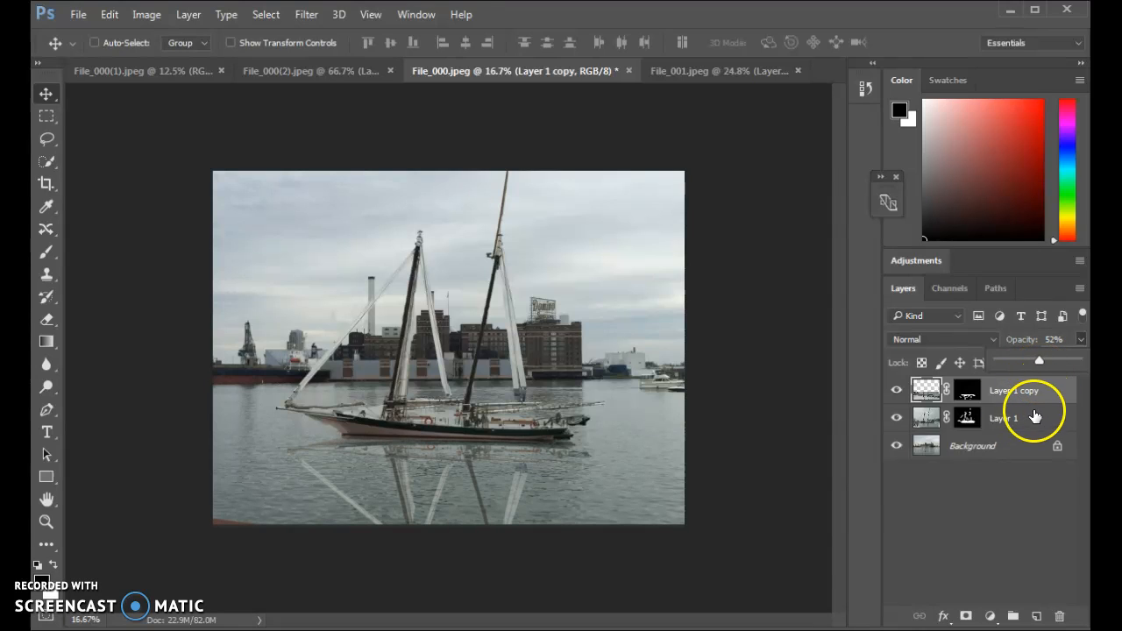
pyautogui.click(969, 390)
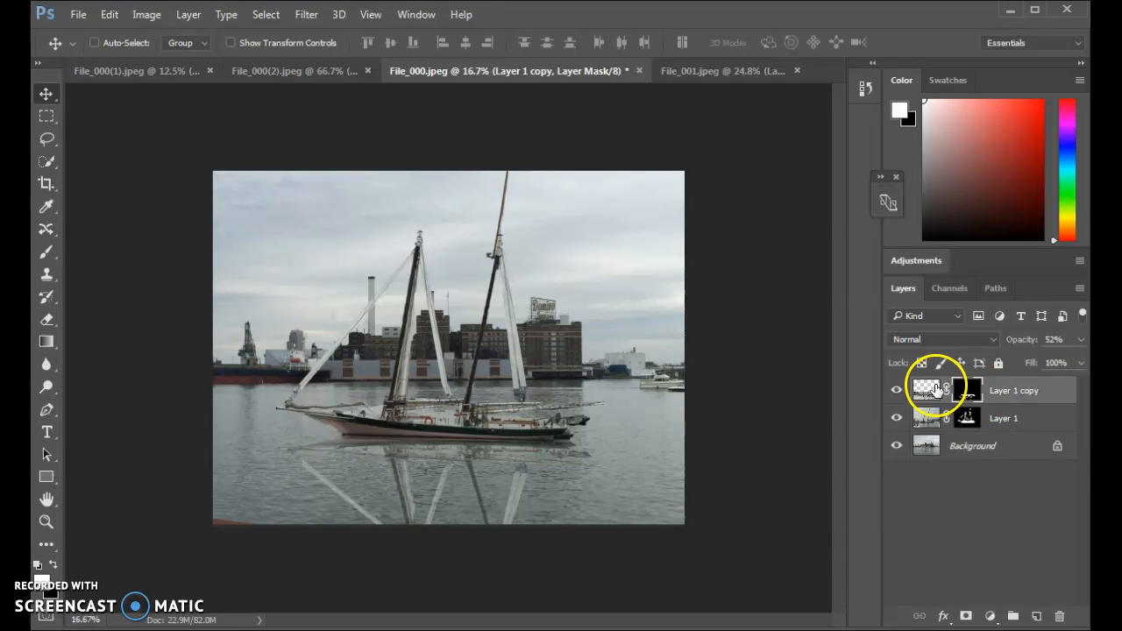
pyautogui.click(928, 394)
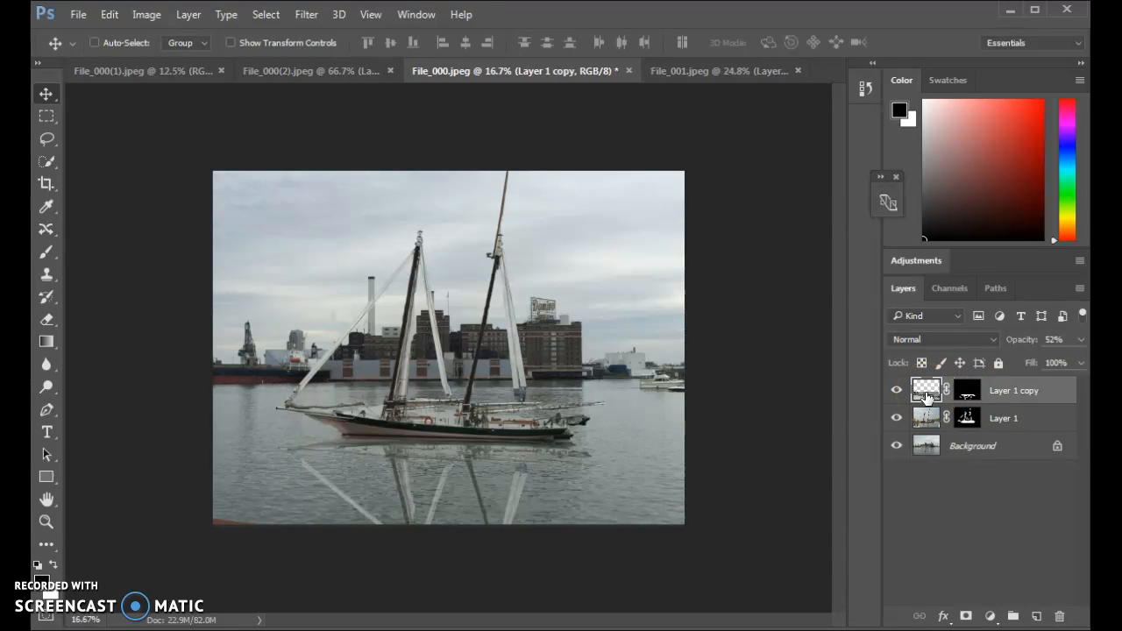
pyautogui.click(968, 392)
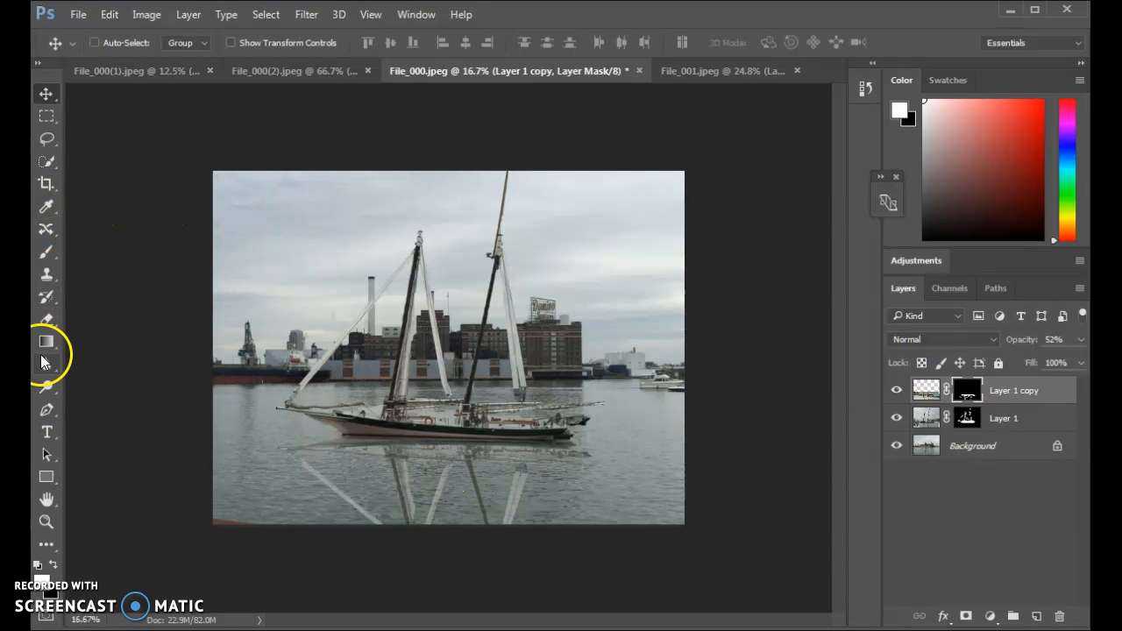
# - Set up the Gradient tool with black as the foreground colour and the Foreground to Transparent gradient
pyautogui.click(47, 343)
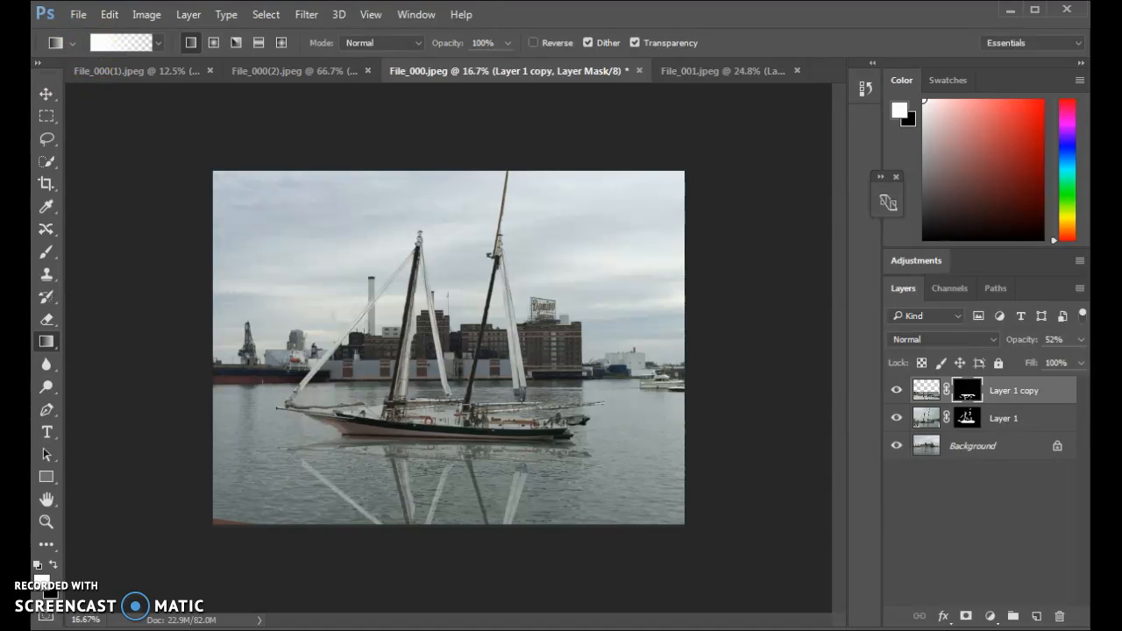
pyautogui.click(127, 44)
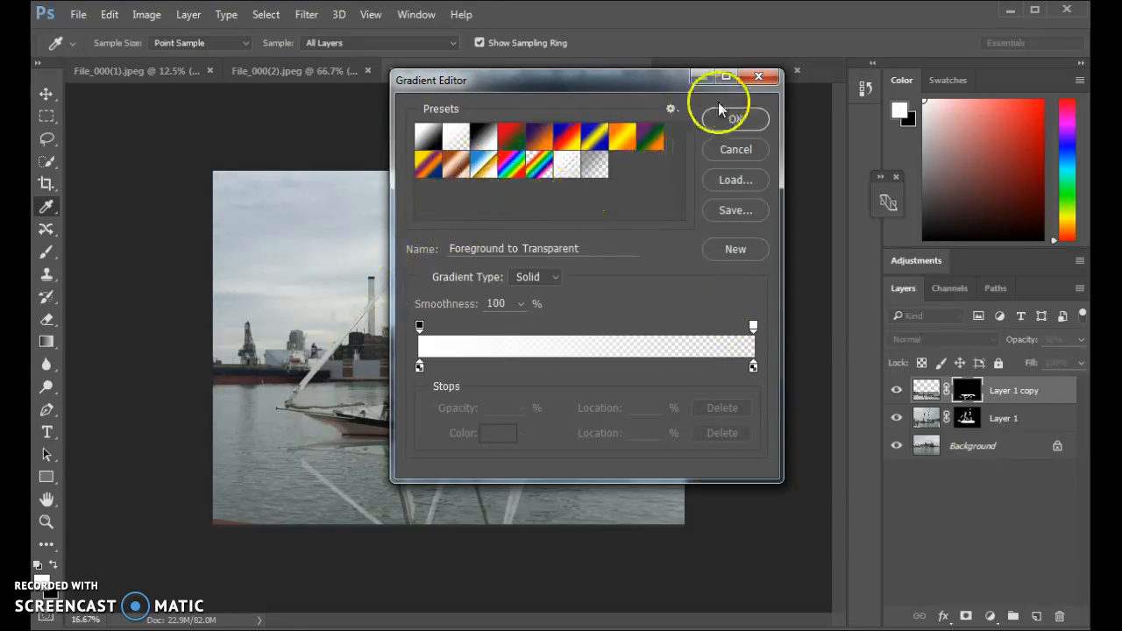
pyautogui.click(736, 149)
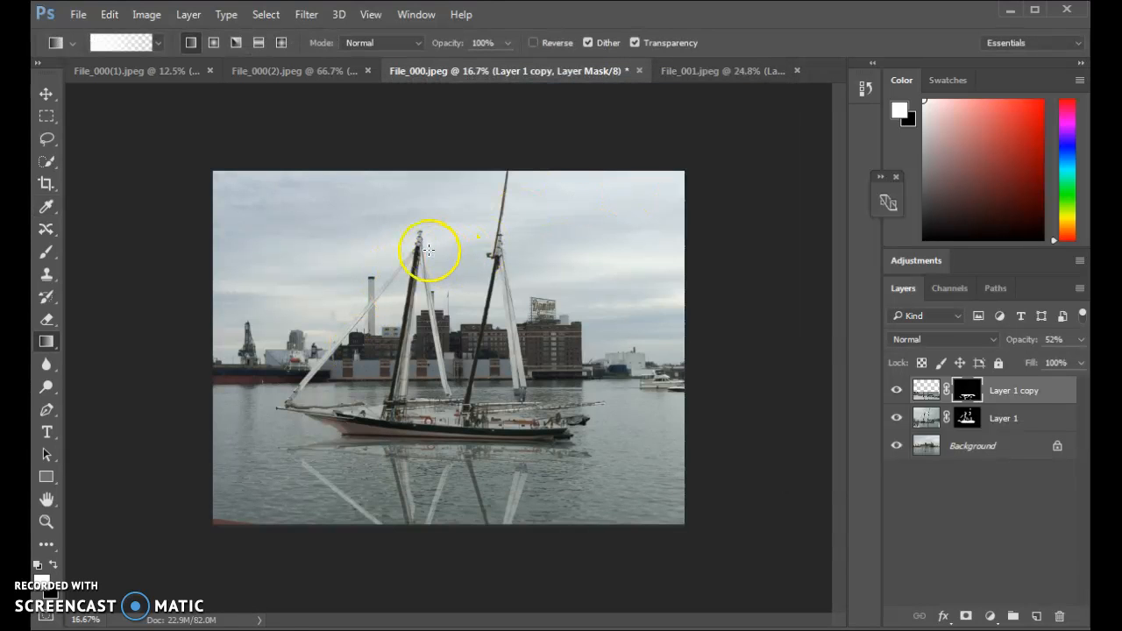
pyautogui.press('x')
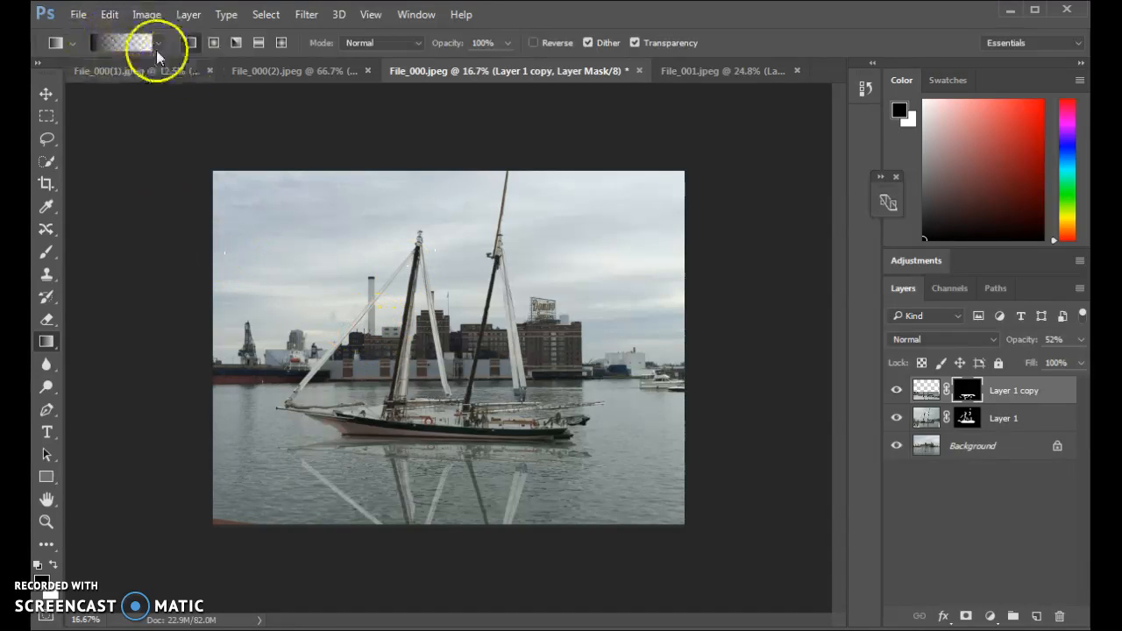
pyautogui.click(112, 45)
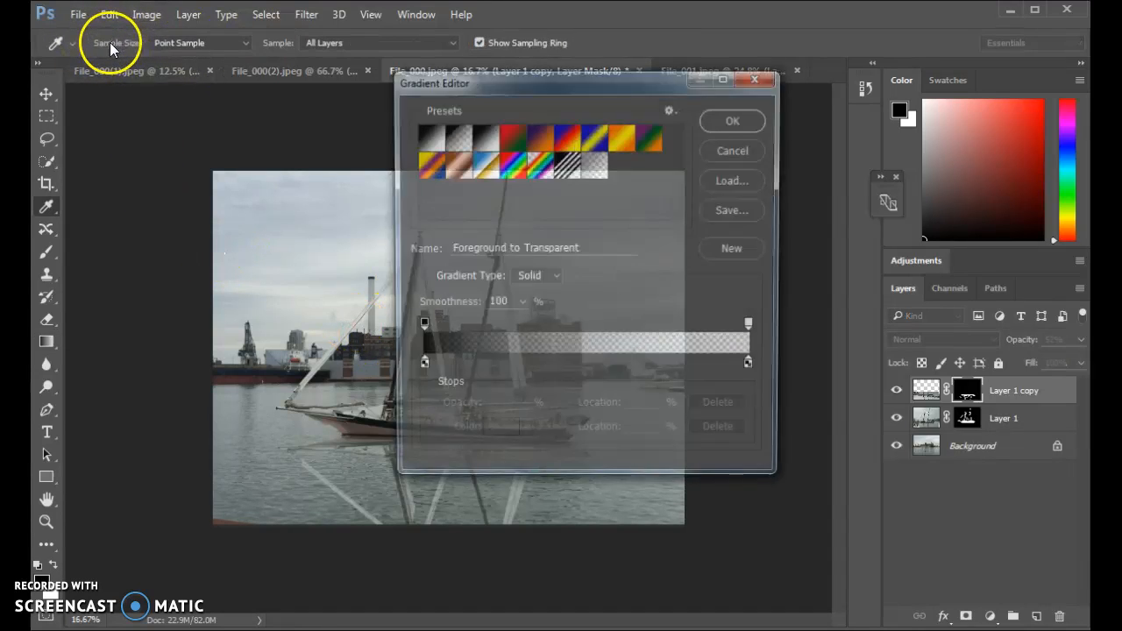
pyautogui.click(757, 123)
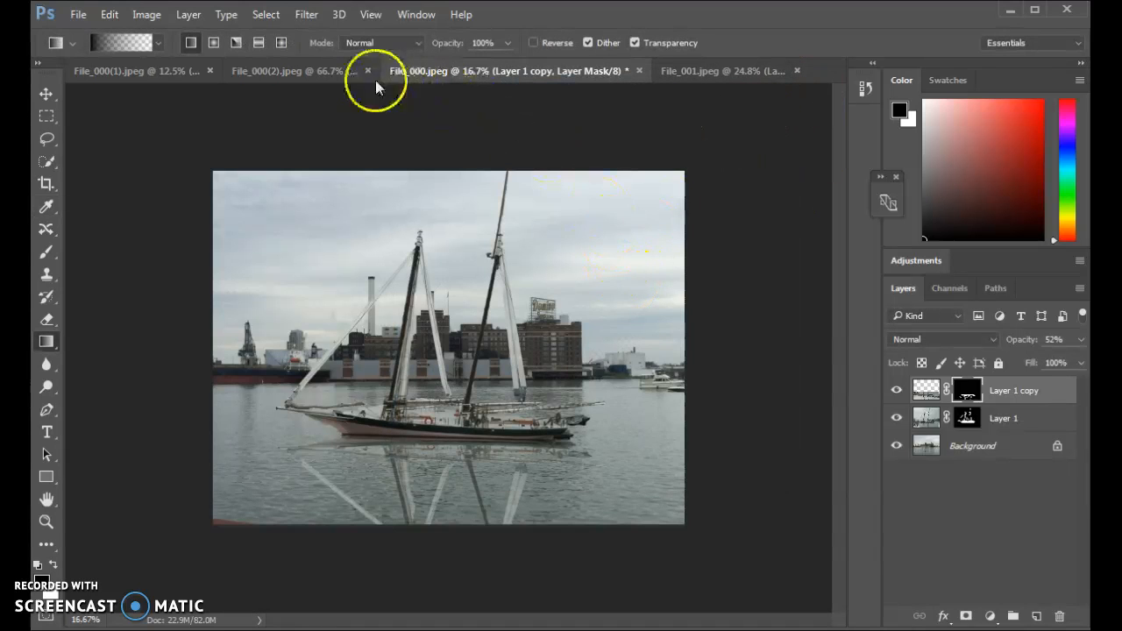
# - Set the gradient mode to Multiply and draw it on the reflection's mask from the image's lower edge up to the hull
pyautogui.click(379, 44)
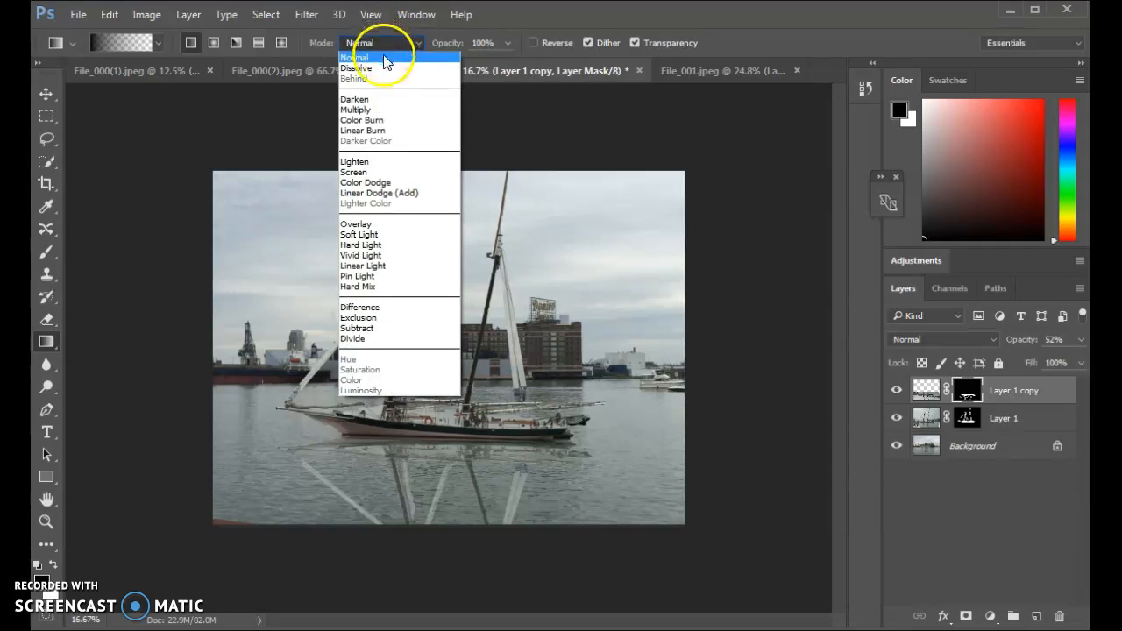
pyautogui.click(368, 111)
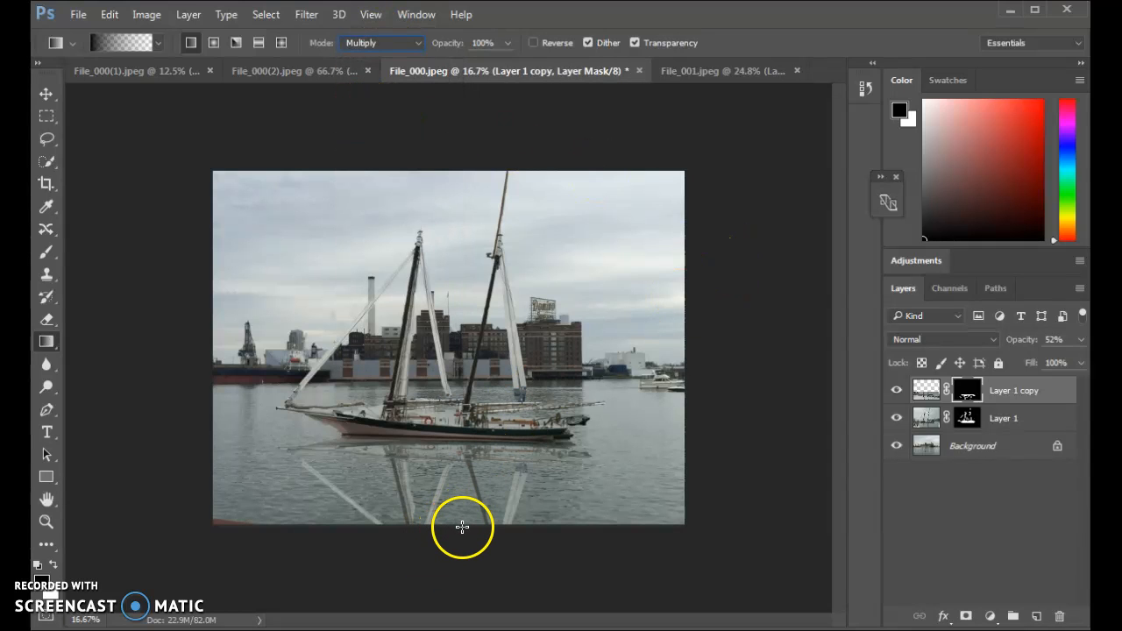
pyautogui.moveTo(469, 527); pyautogui.dragTo(487, 434)
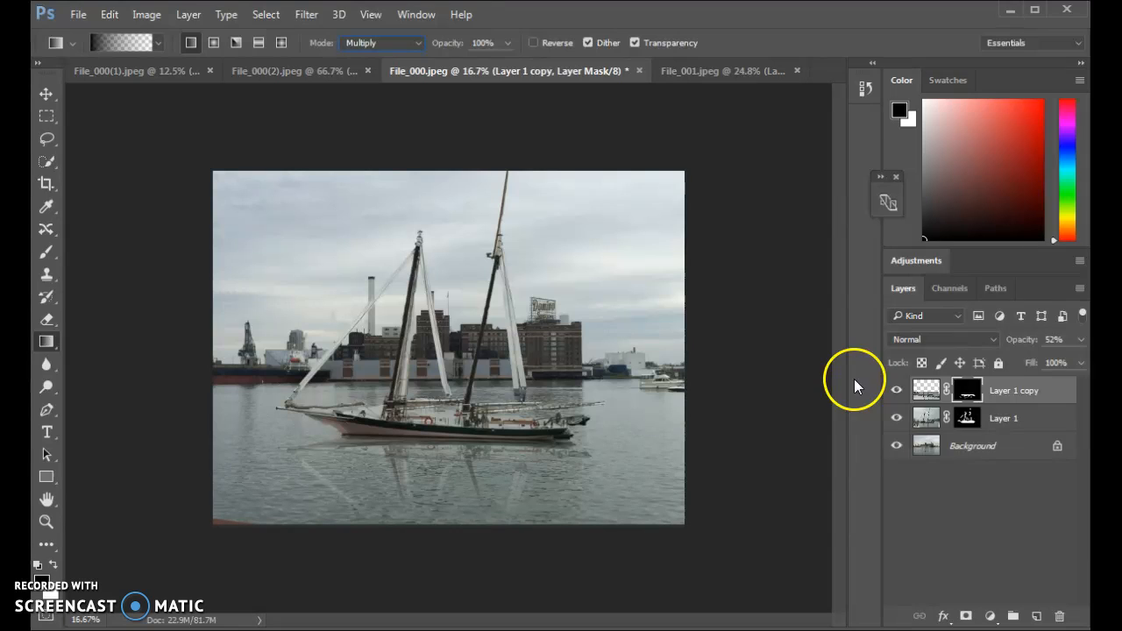
pyautogui.moveTo(954, 392); pyautogui.dragTo(973, 425)
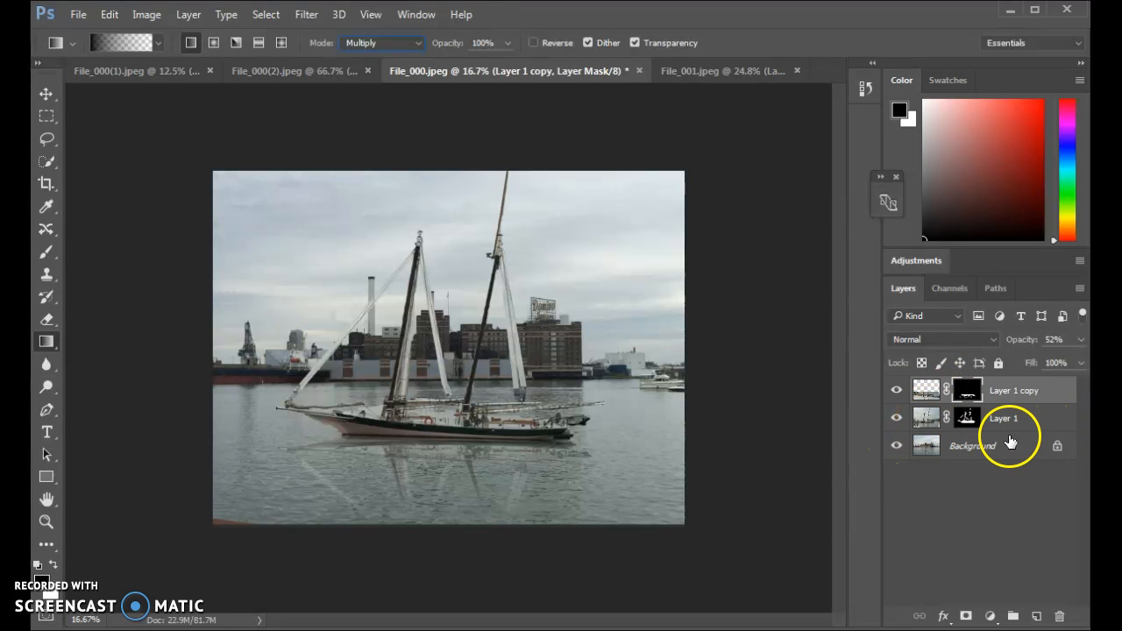